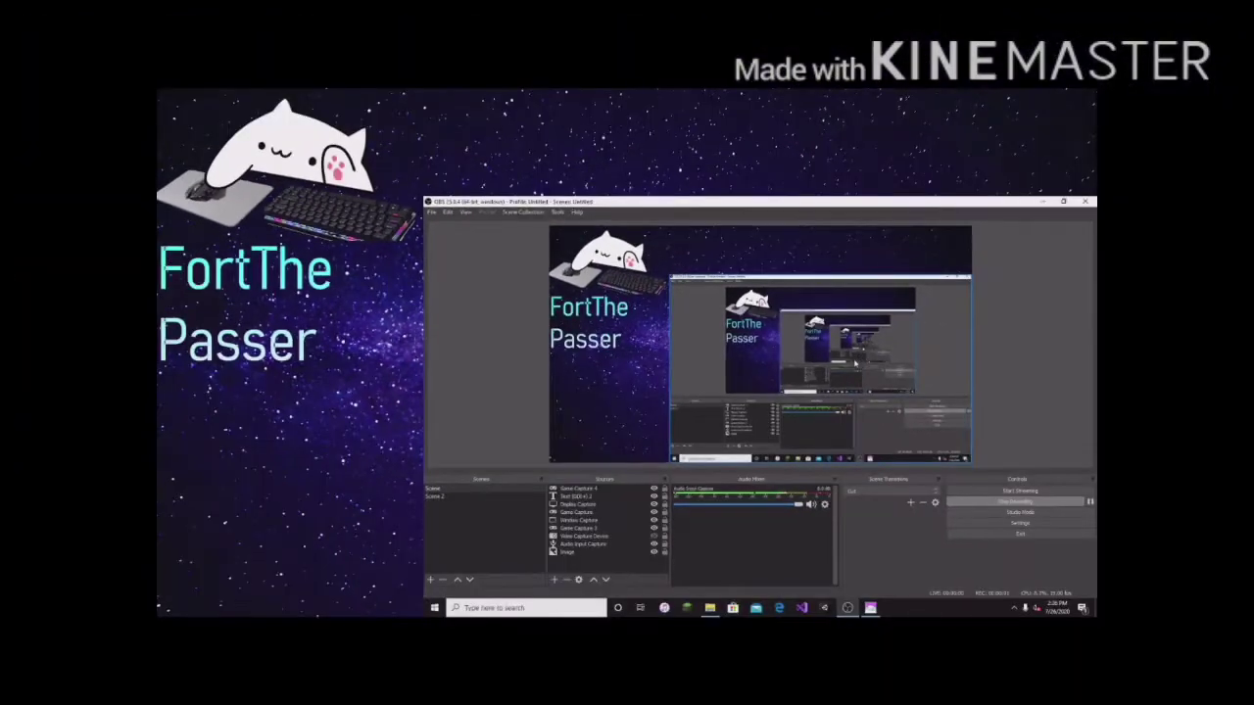
Select the cat image in the OBS preview, then deselect it.
left_click(612, 256)
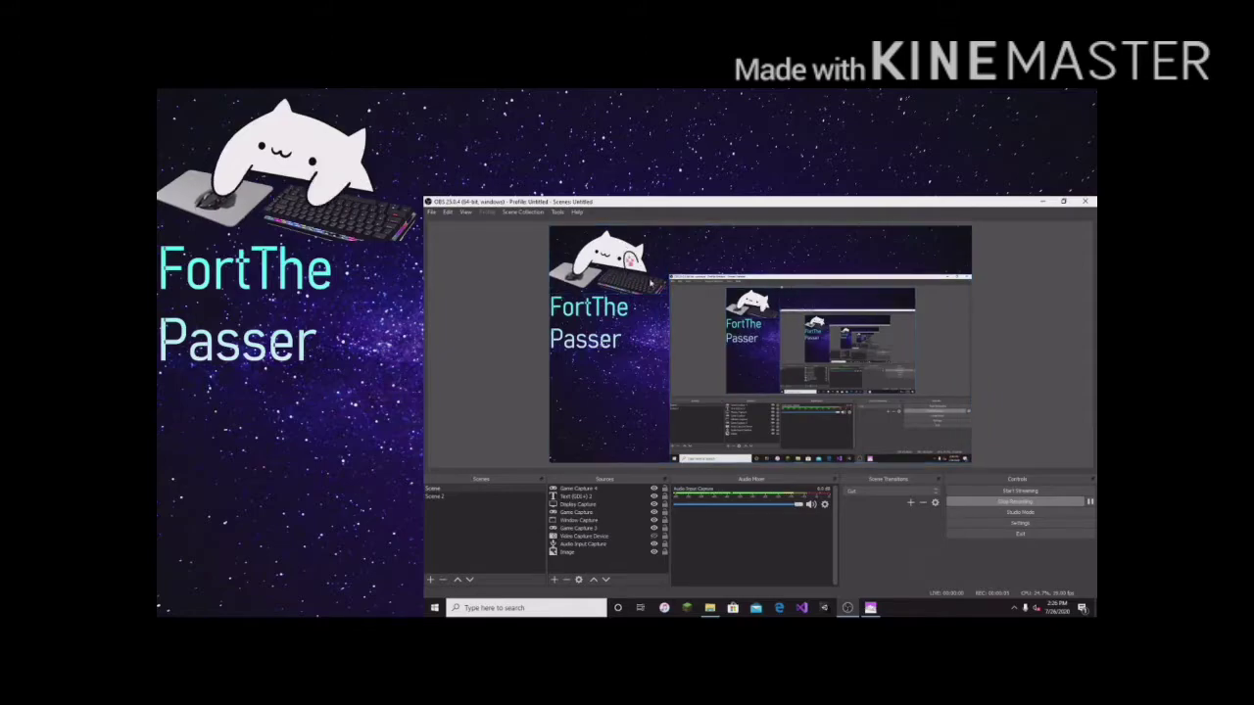
left_click(668, 208)
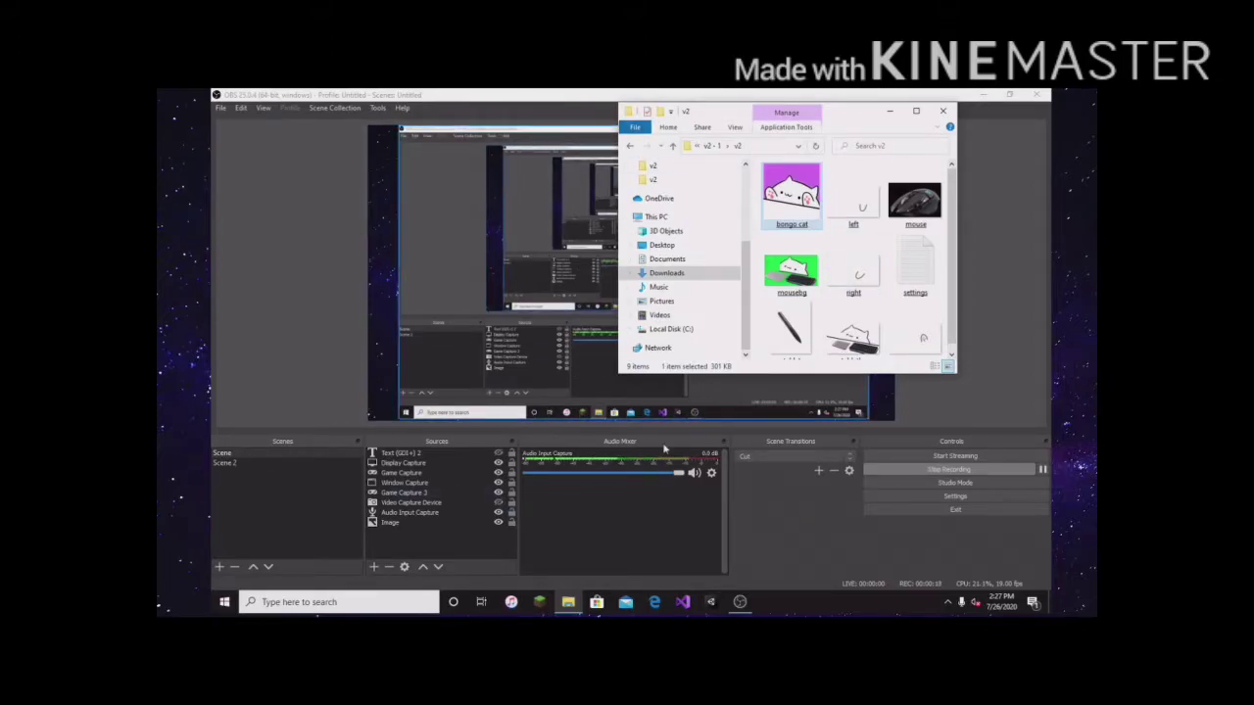
left_click(404, 463)
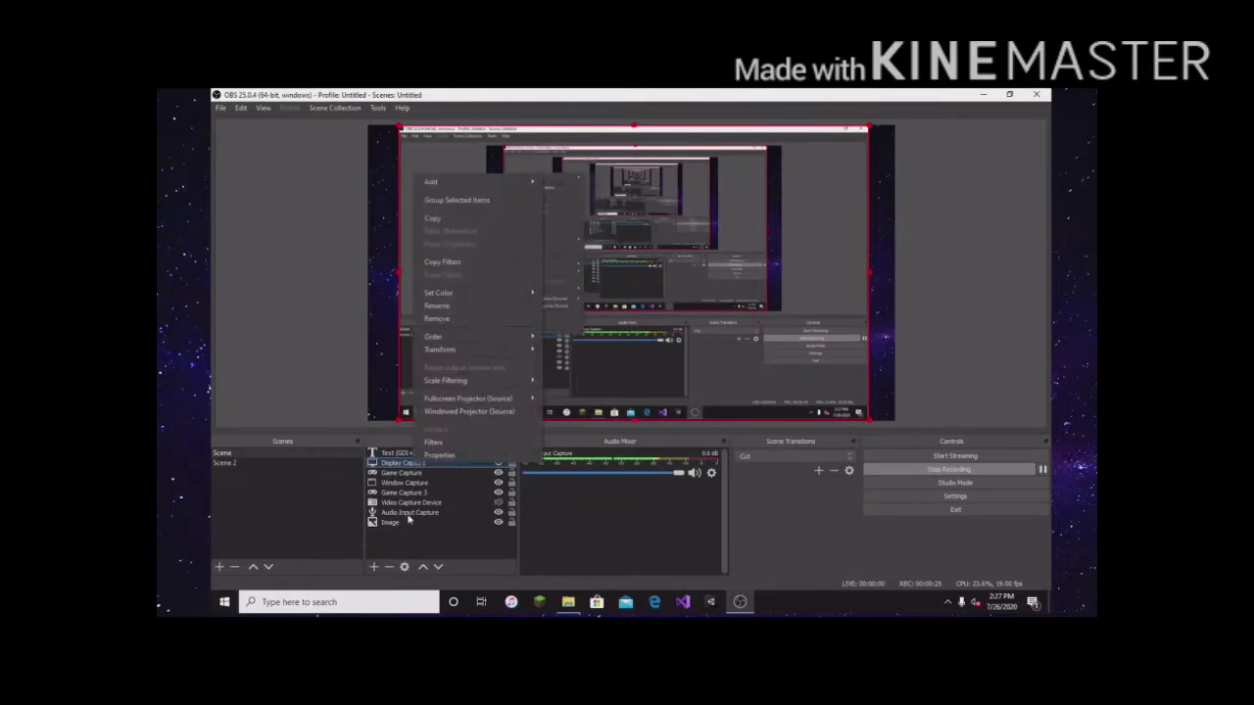
left_click(523, 402)
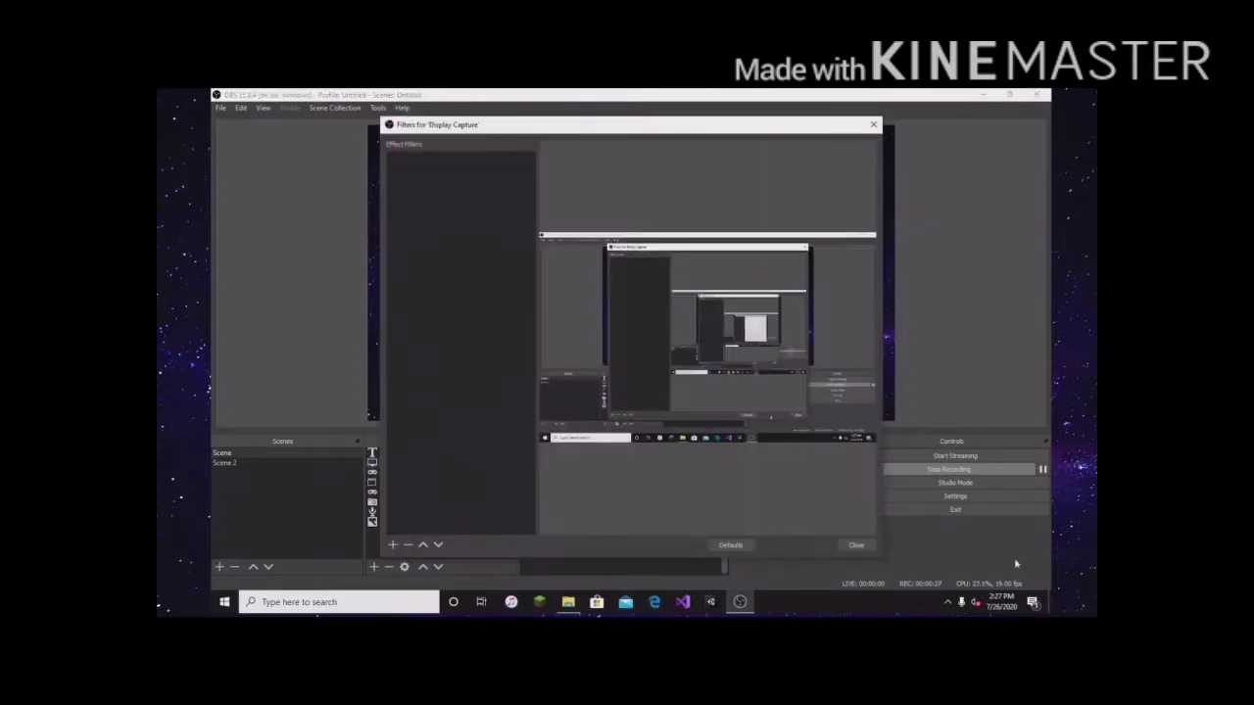
left_click(842, 547)
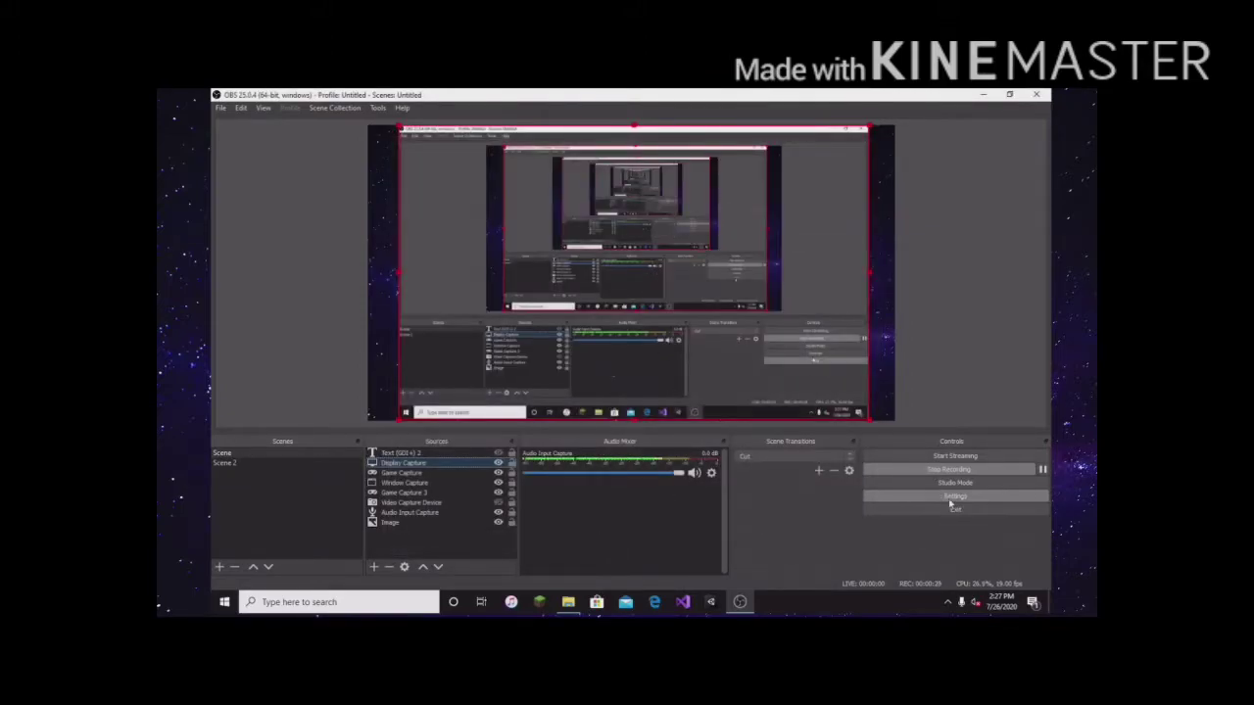
mouse_move(735, 603)
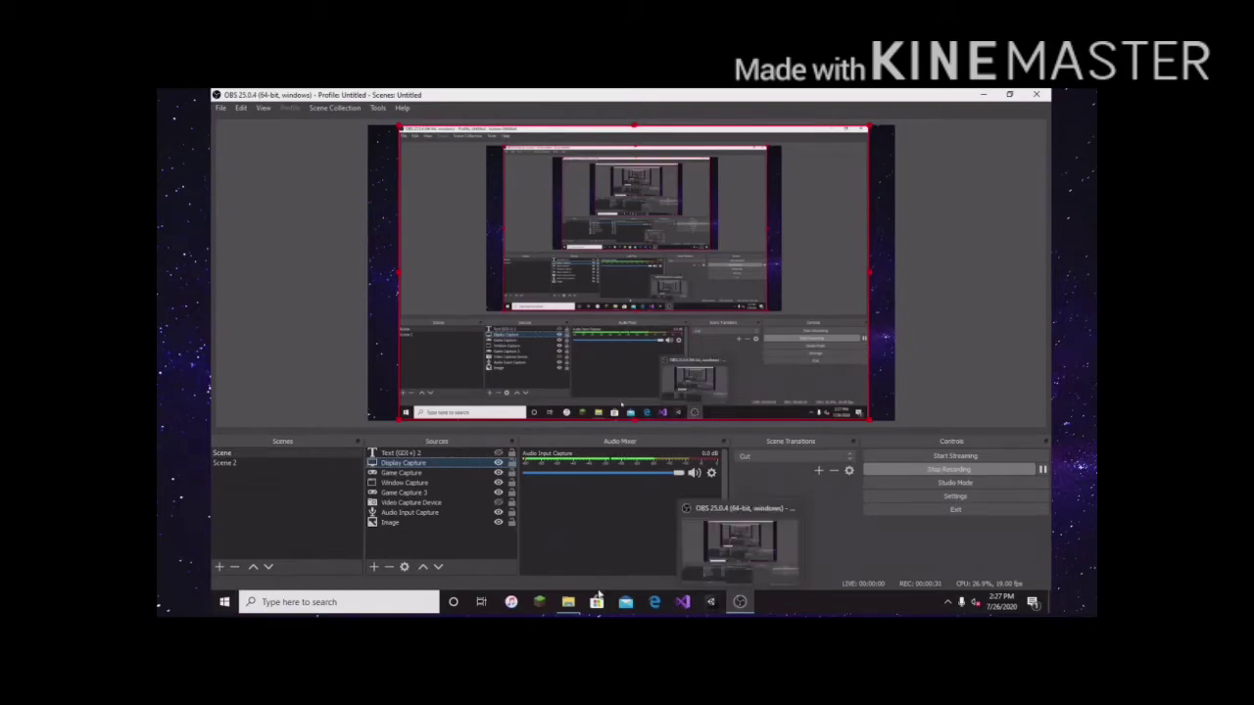
left_click(568, 602)
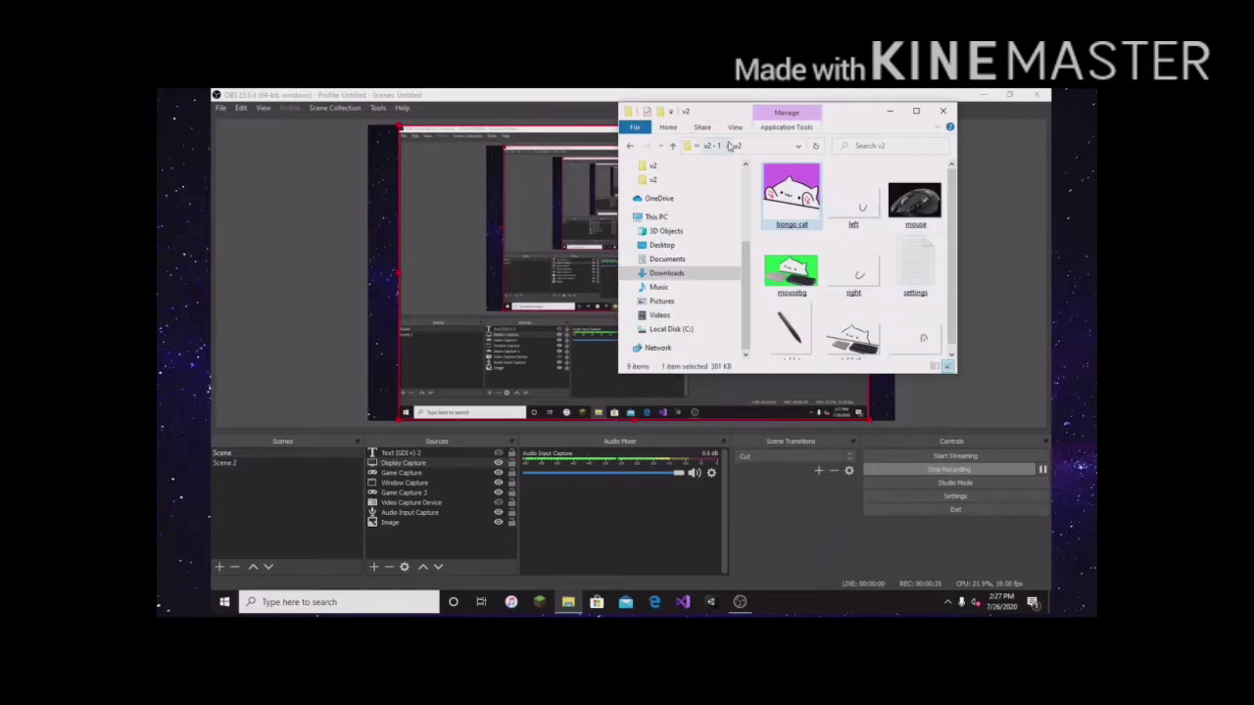
left_click(922, 274)
double_click(923, 275)
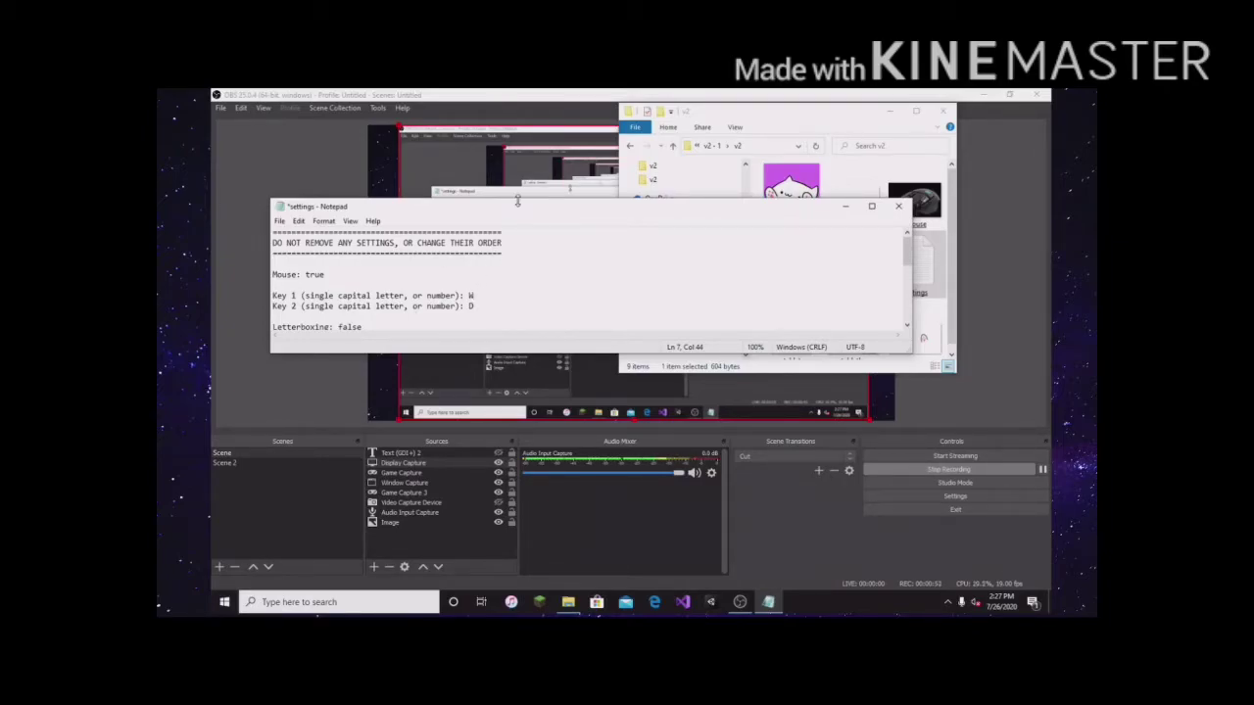
scroll(596, 301, "down", 3)
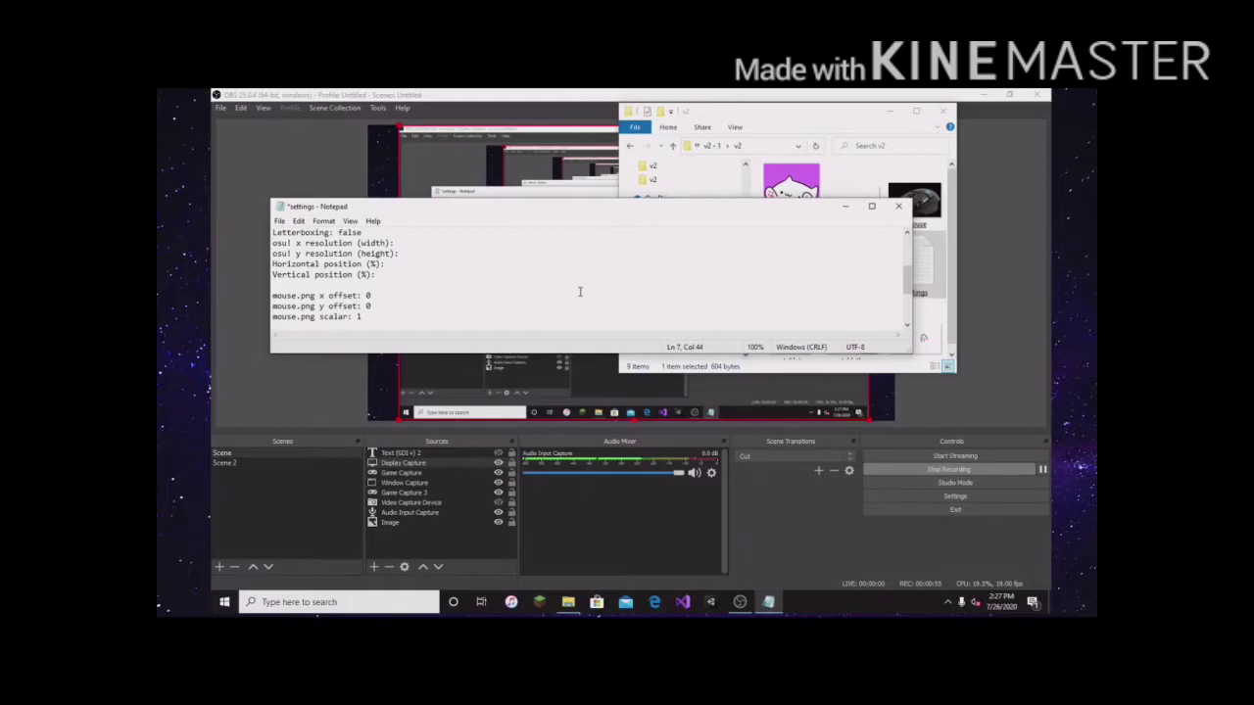
left_click(895, 207)
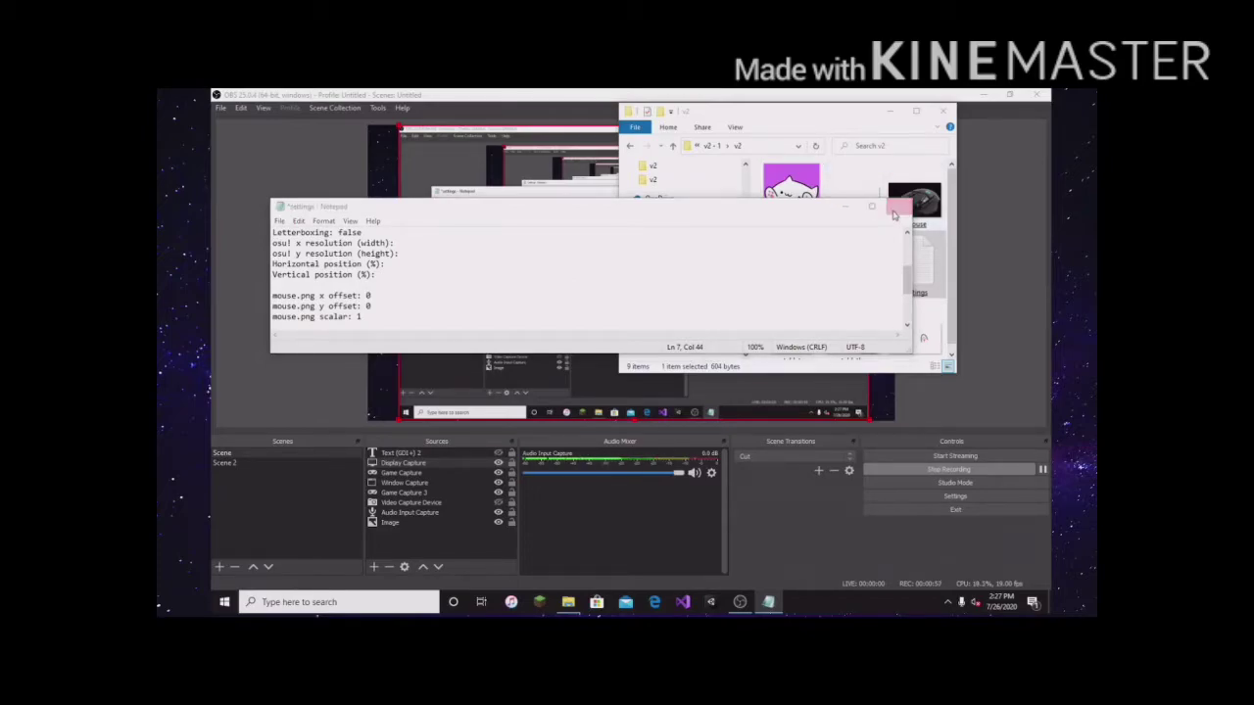
left_click(662, 358)
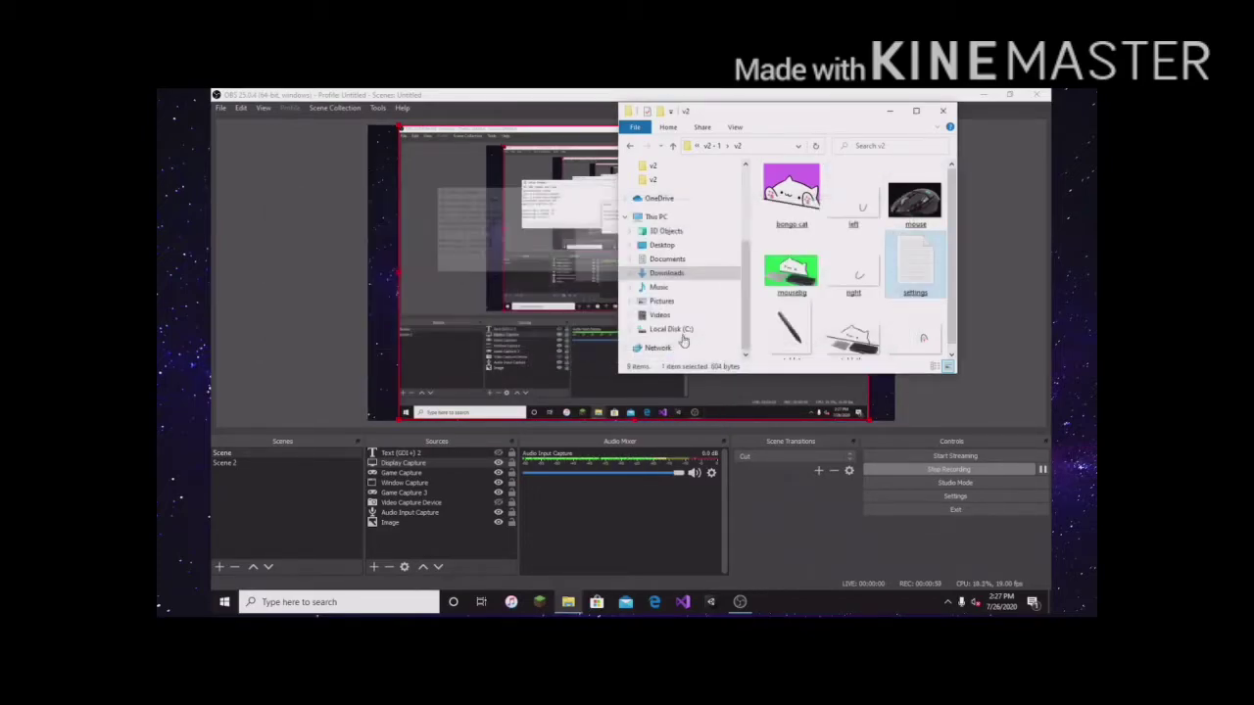
left_click(795, 214)
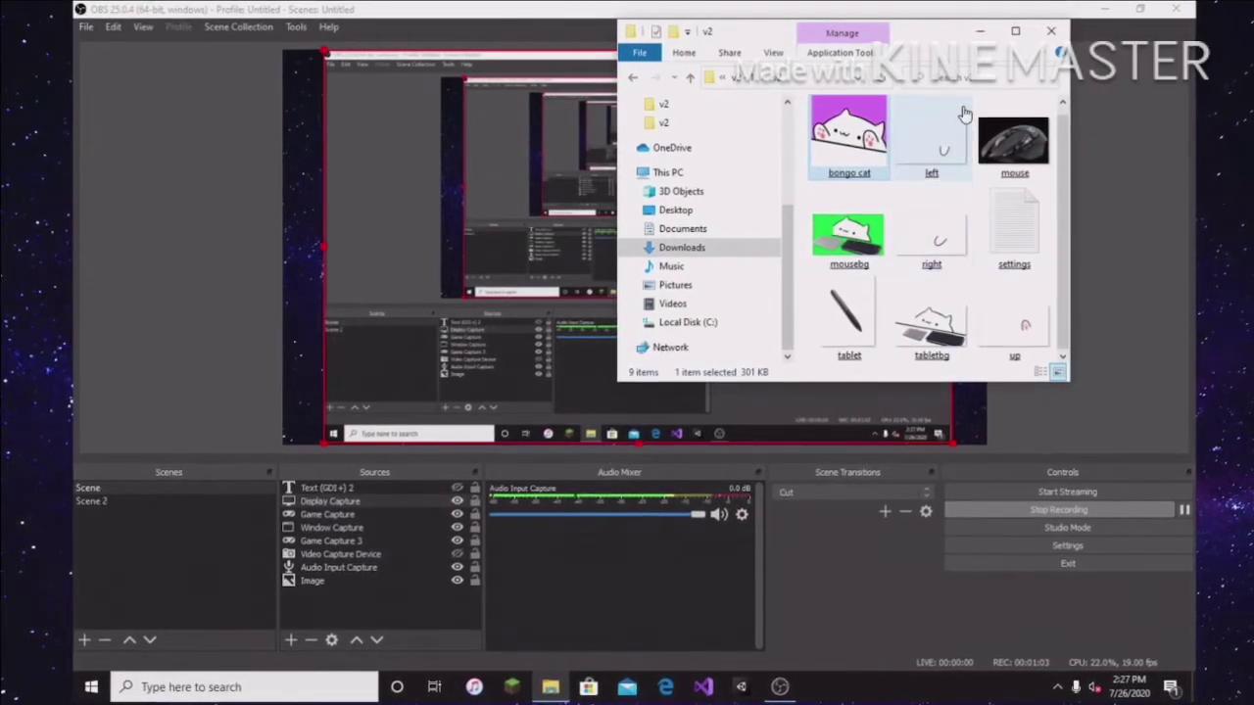
Launch bongo cat.exe, test the paw taps with the A key, and minimize the v2 folder.
double_click(875, 176)
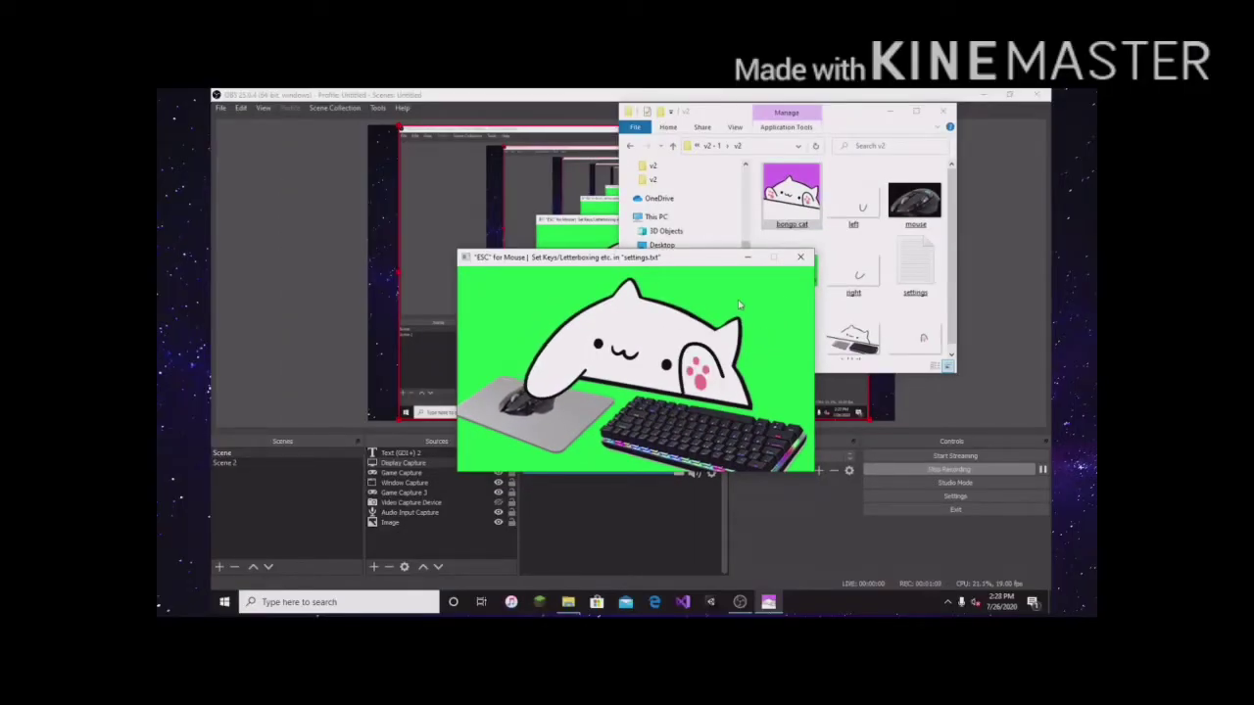
key("a")
key("a")
key("a")
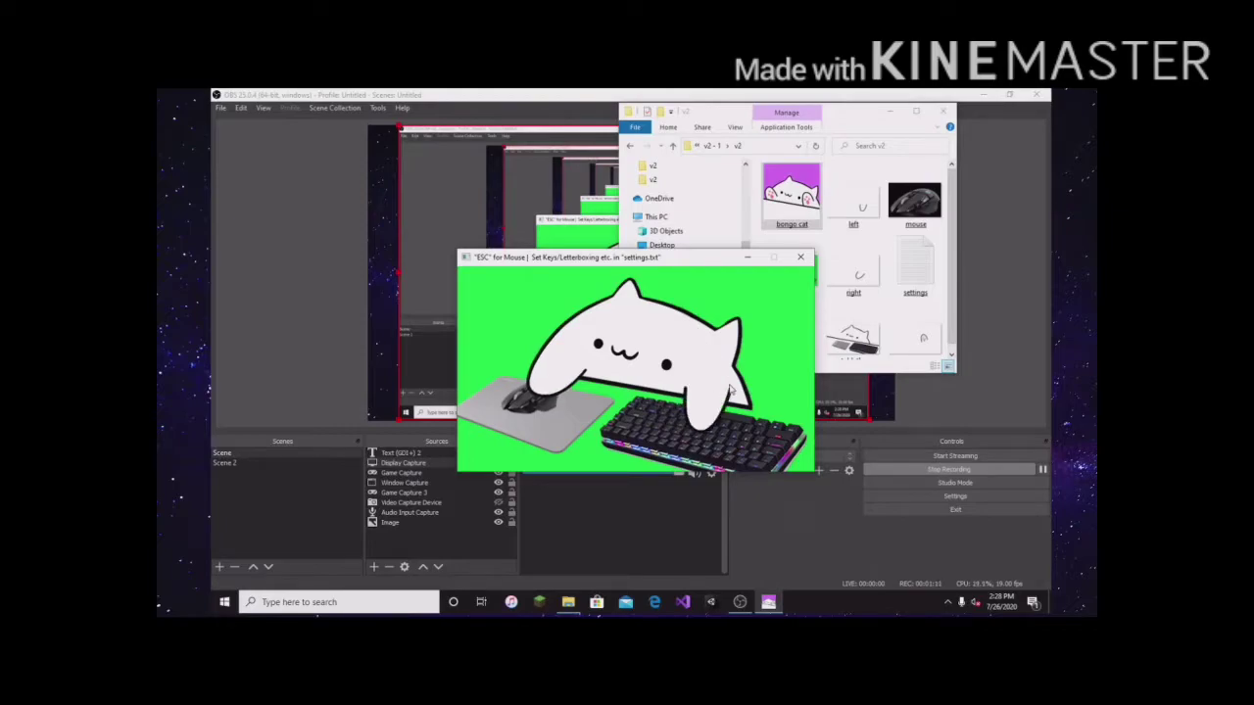
key("a")
key("a")
key("a")
key("a")
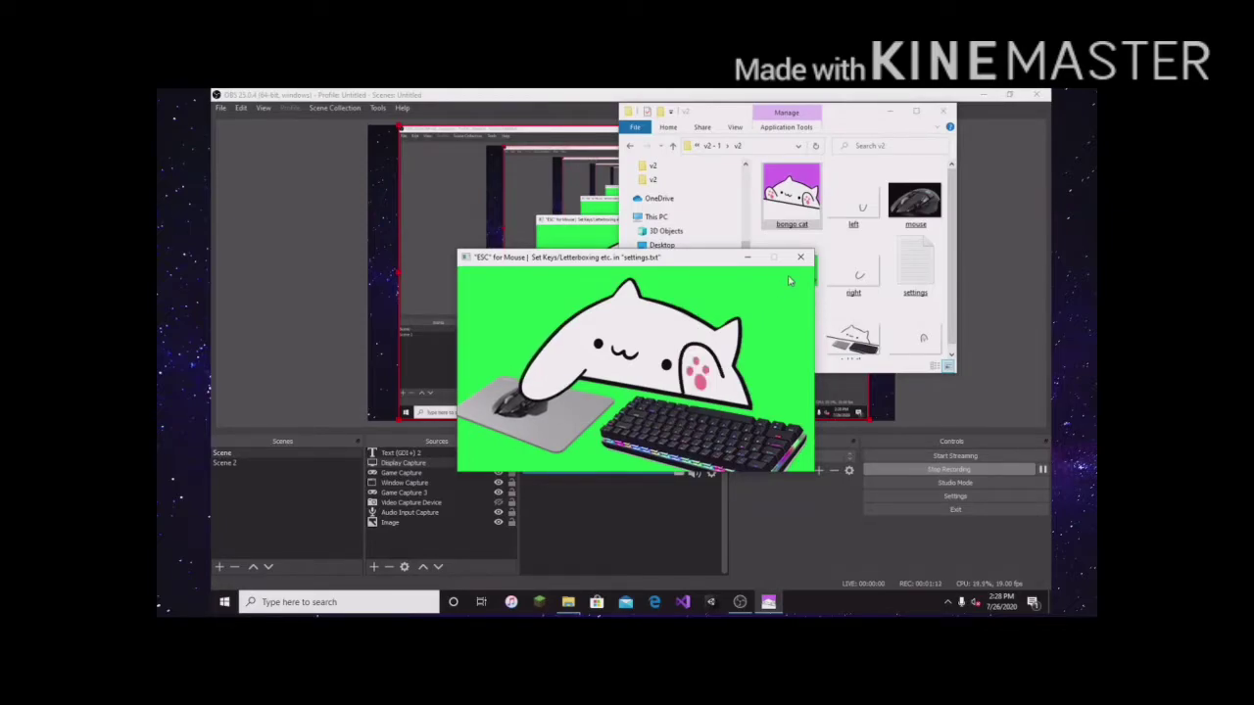
left_click(889, 115)
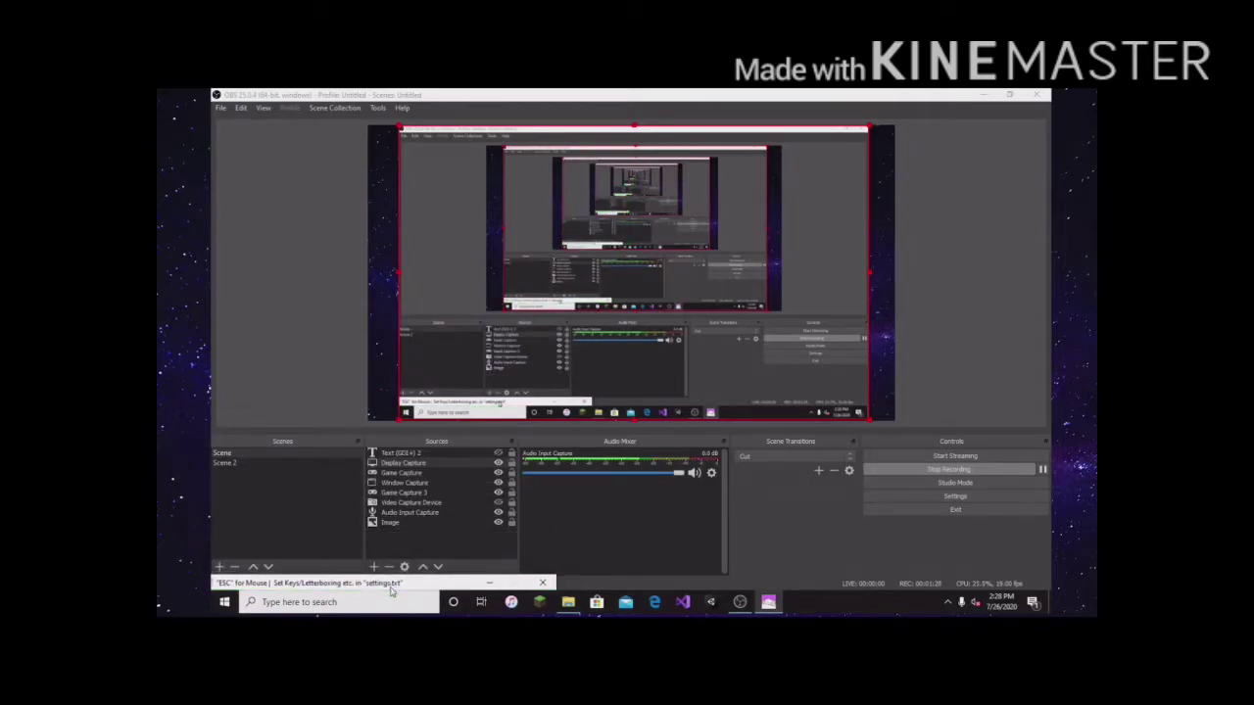
Add Game Capture 4 in Capture specific window mode targeting [bongo cat.exe].
left_click(375, 566)
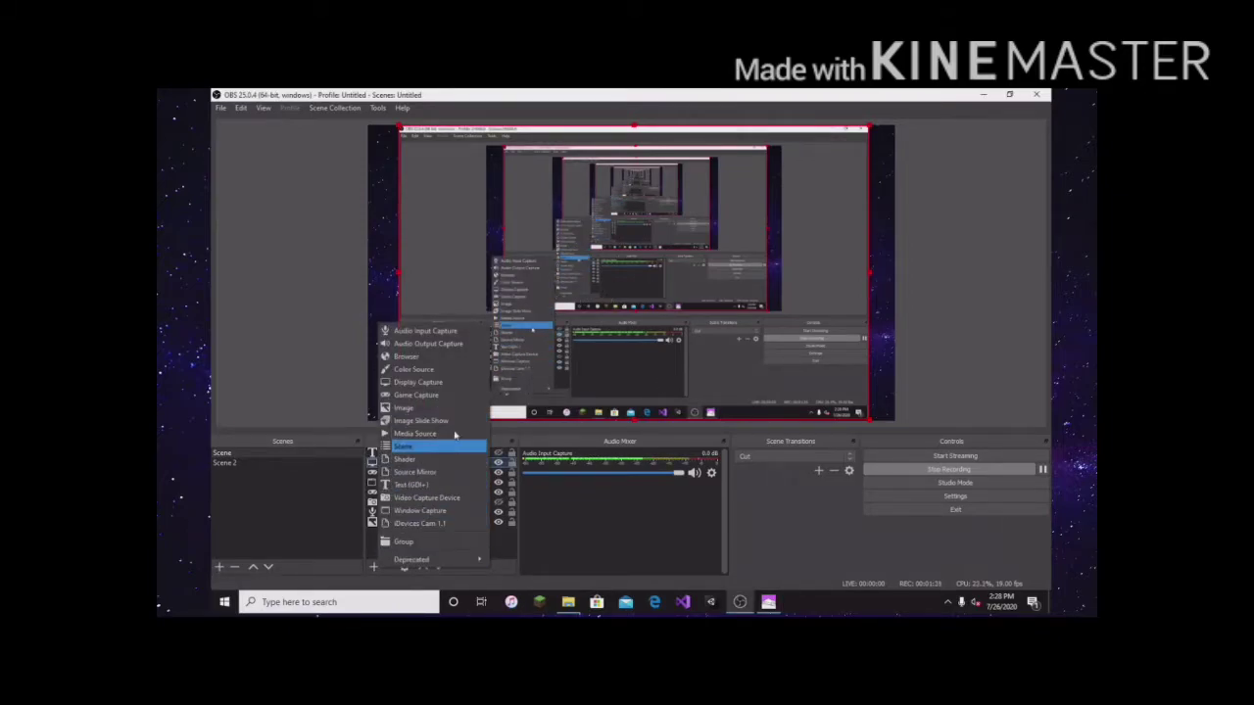
left_click(416, 395)
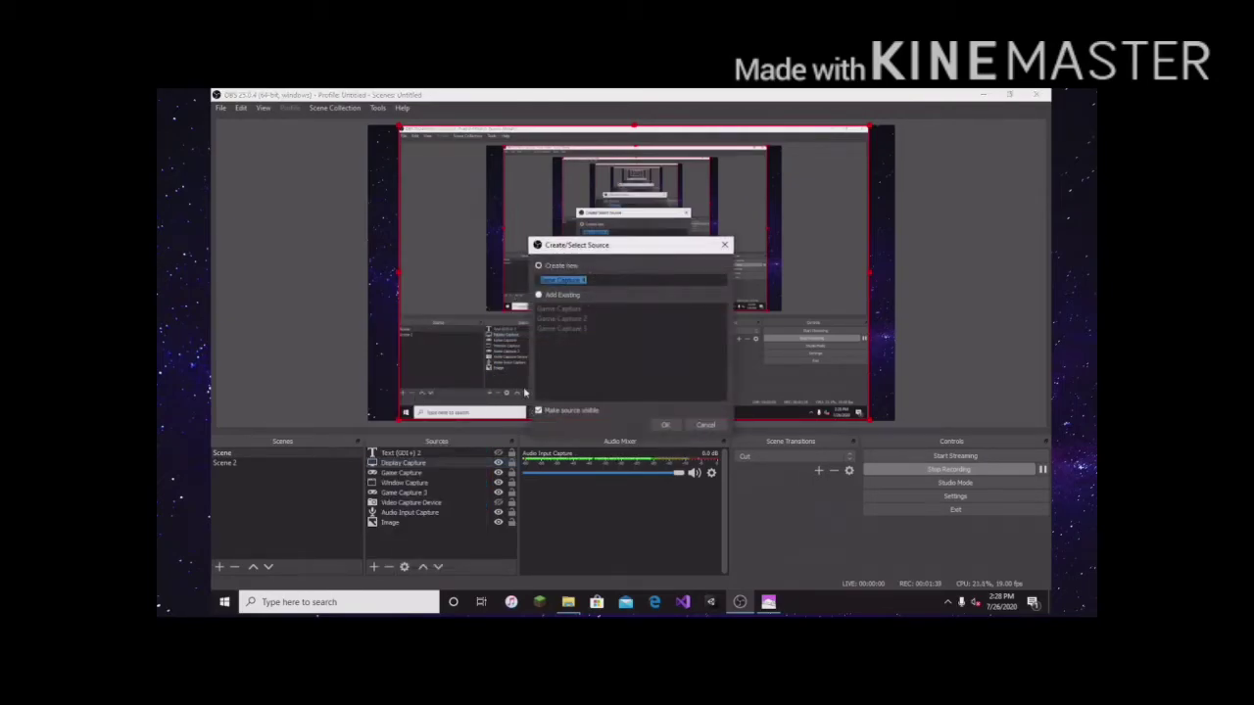
left_click(665, 425)
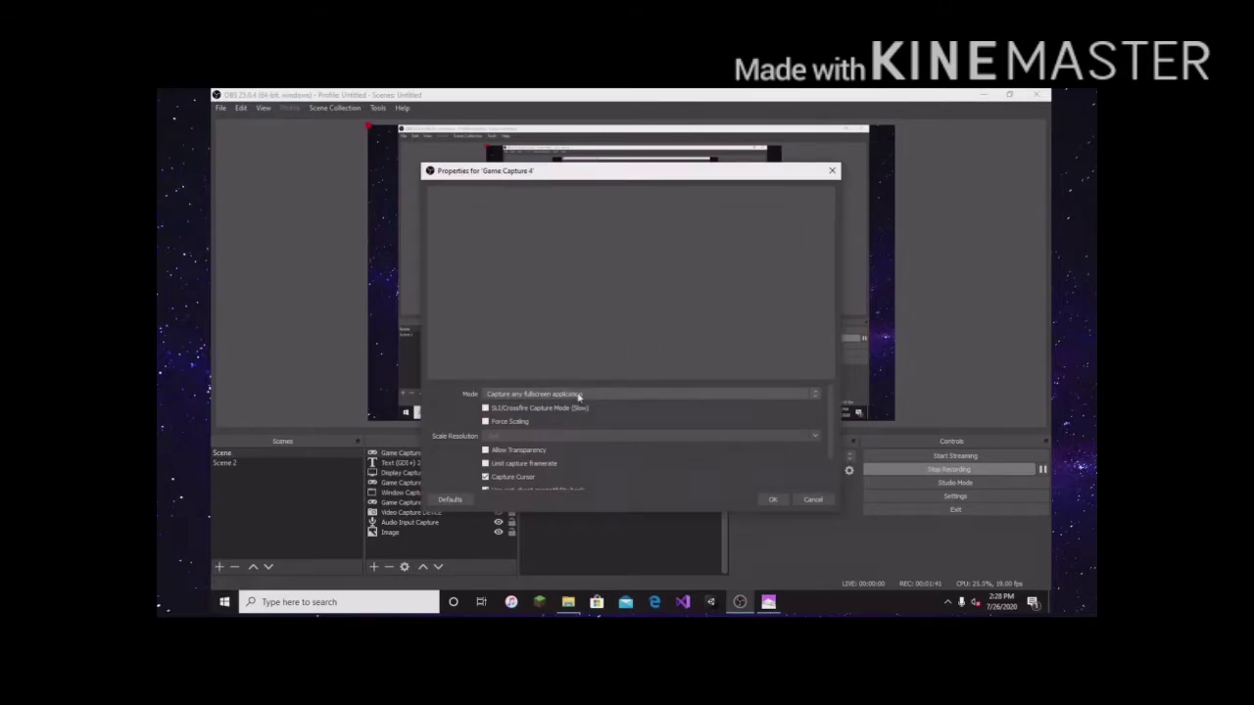
left_click(579, 395)
left_click(540, 412)
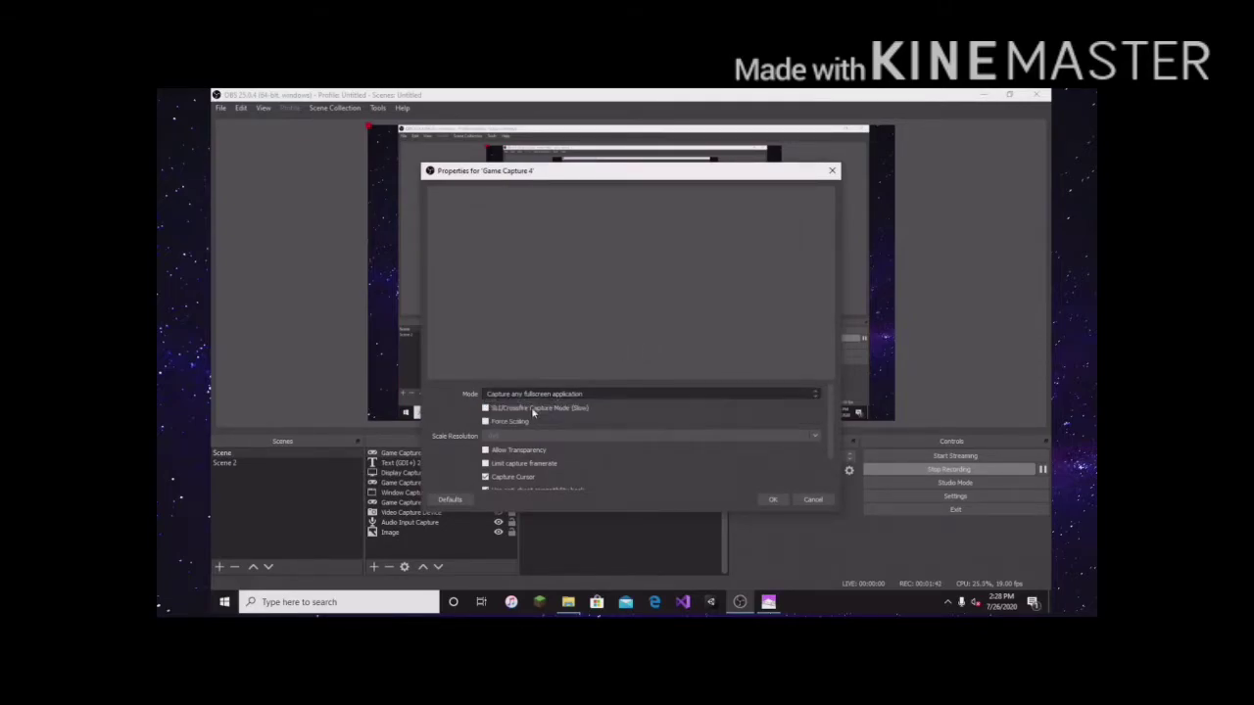
left_click(588, 372)
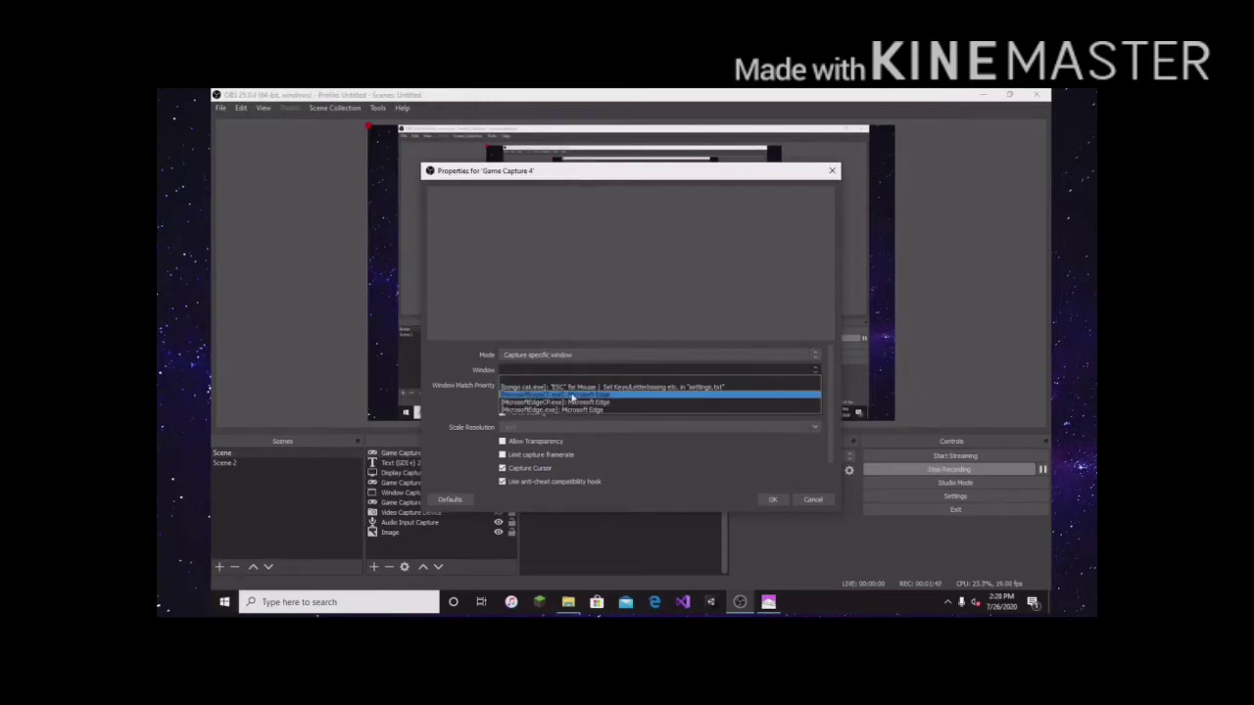
left_click(654, 388)
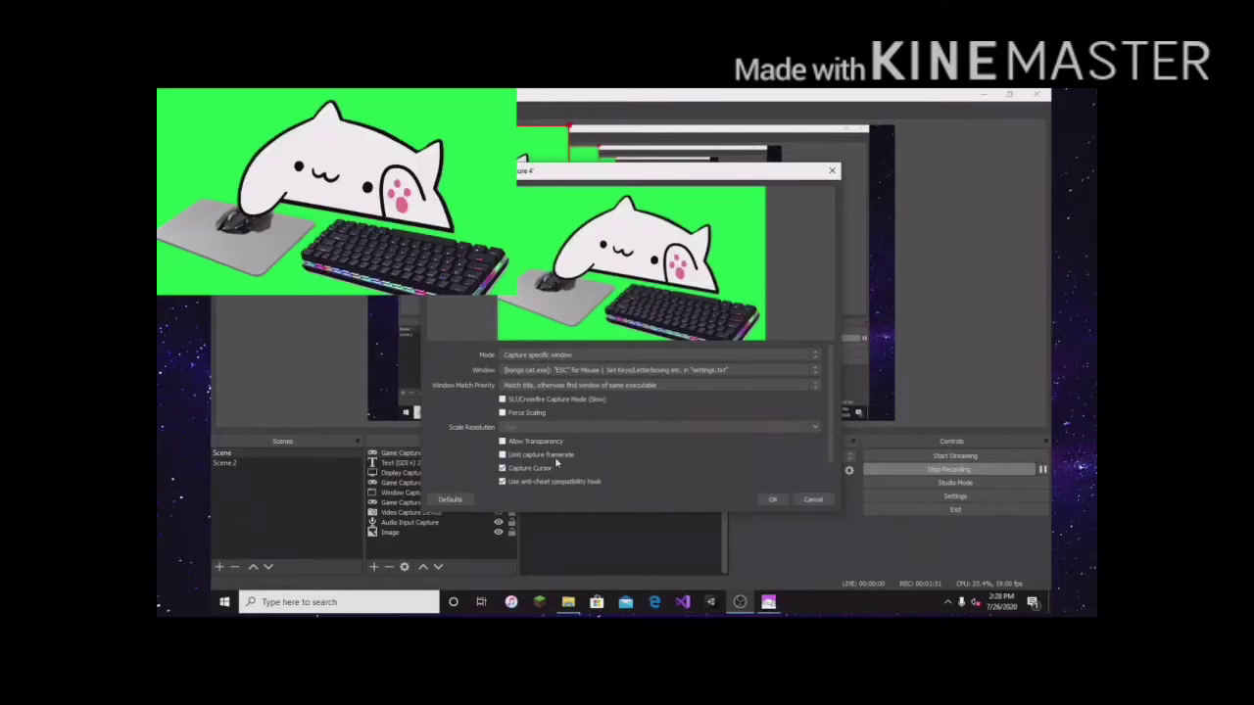
Limit the capture framerate, then select the Text (GDI+) 2 source and the Game Capture 4 cat.
left_click(554, 456)
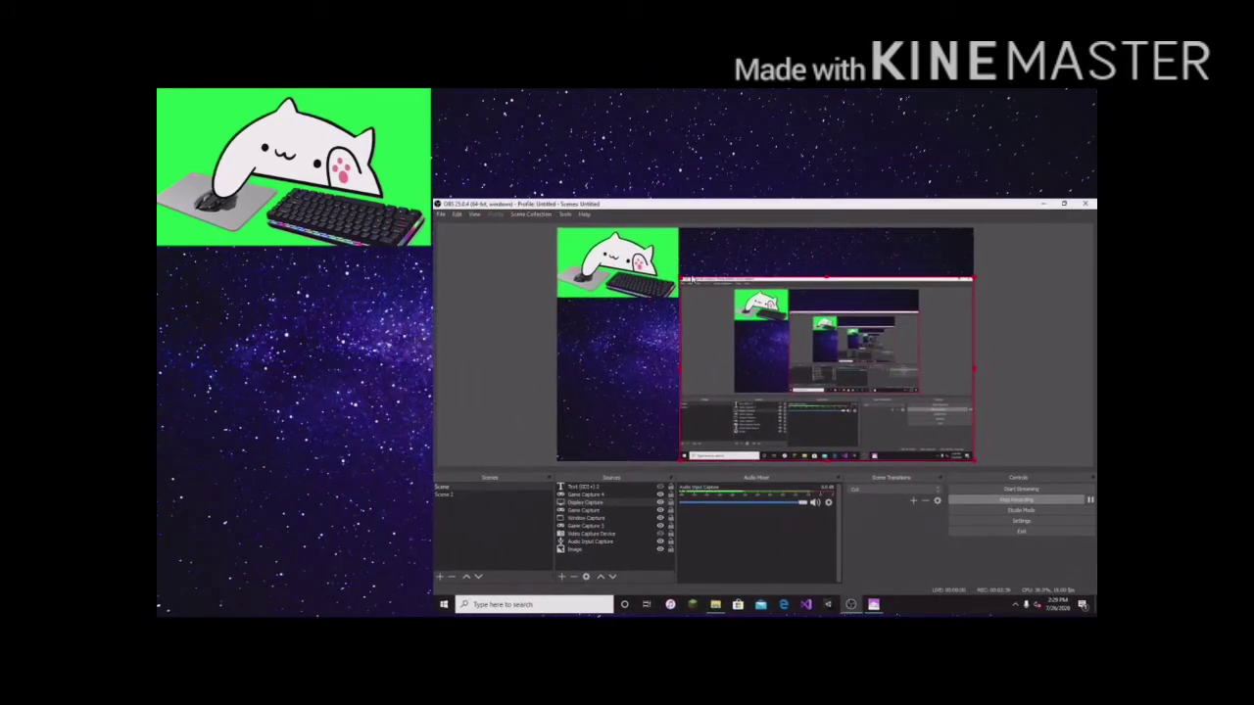
left_click(593, 495)
left_click(589, 487)
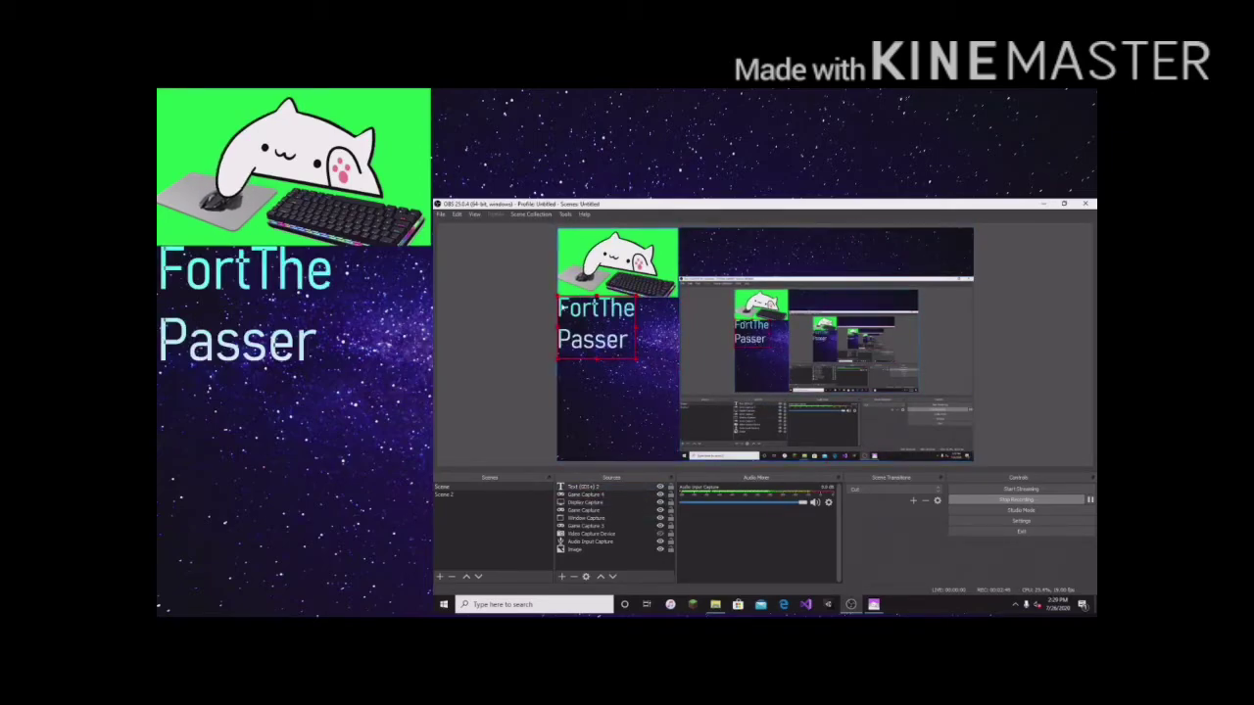
left_click(495, 294)
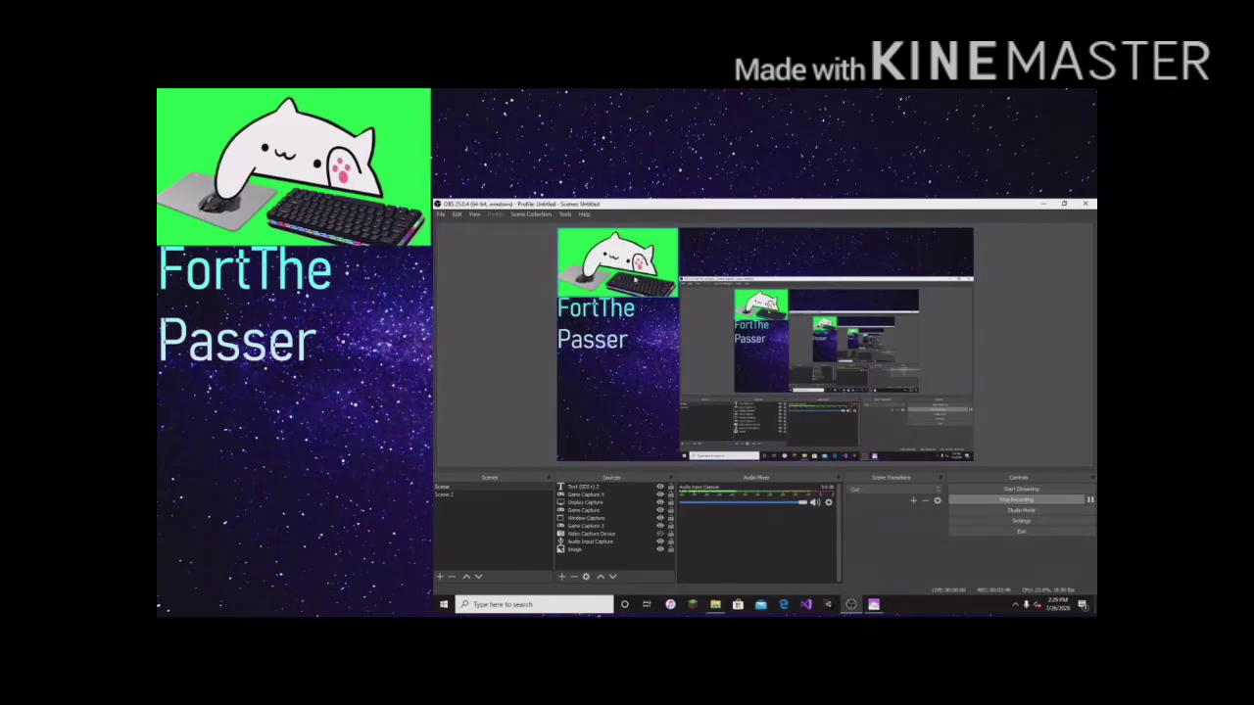
left_click(635, 279)
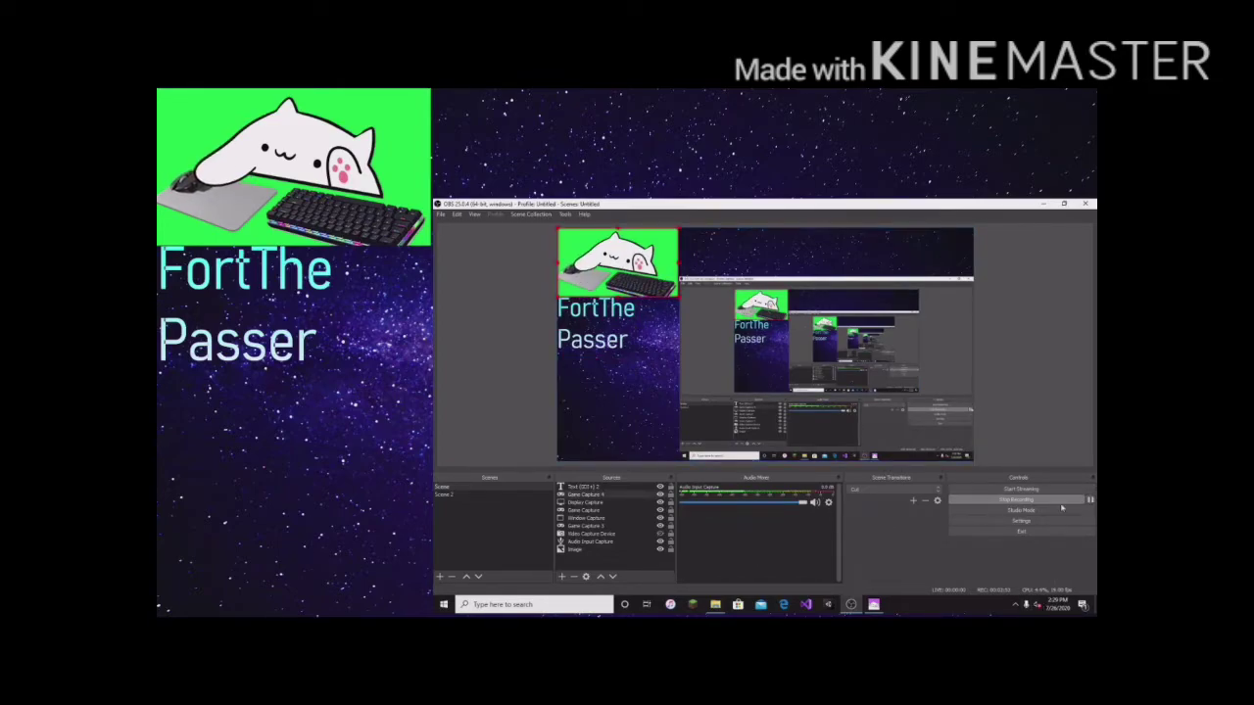
Add Chroma Key and Color Key filters to Game Capture 4 to remove its green background.
right_click(628, 497)
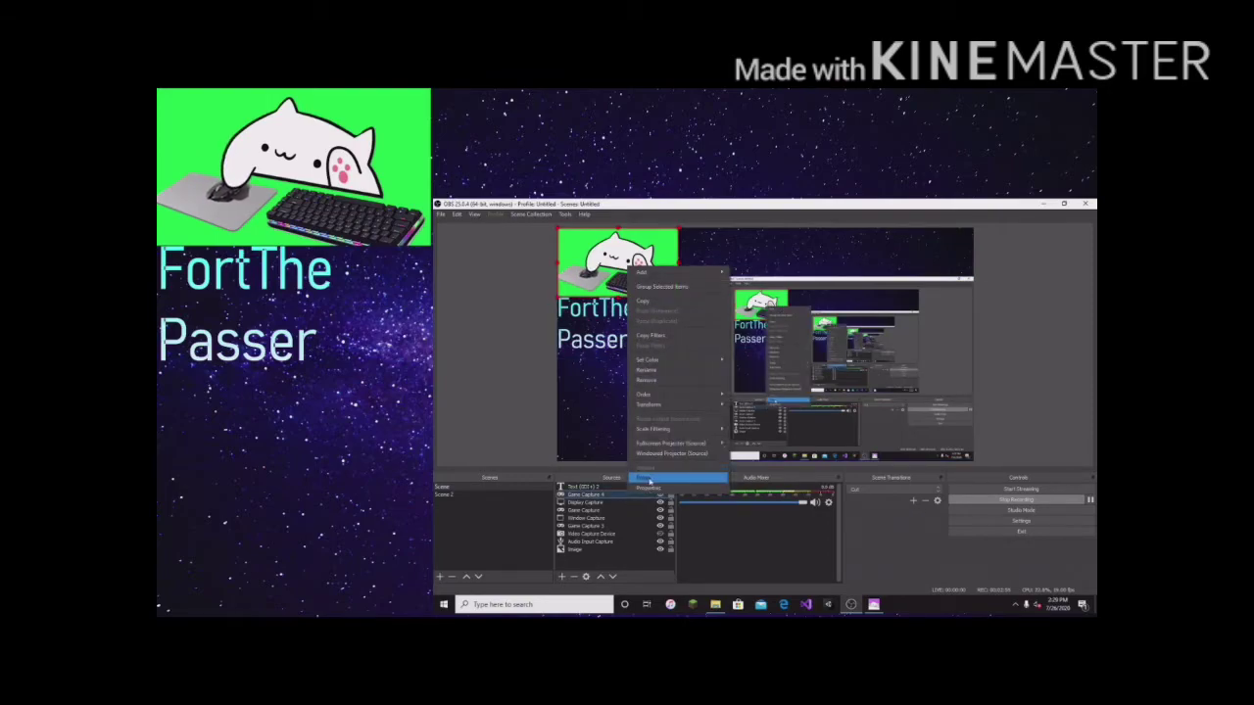
left_click(648, 480)
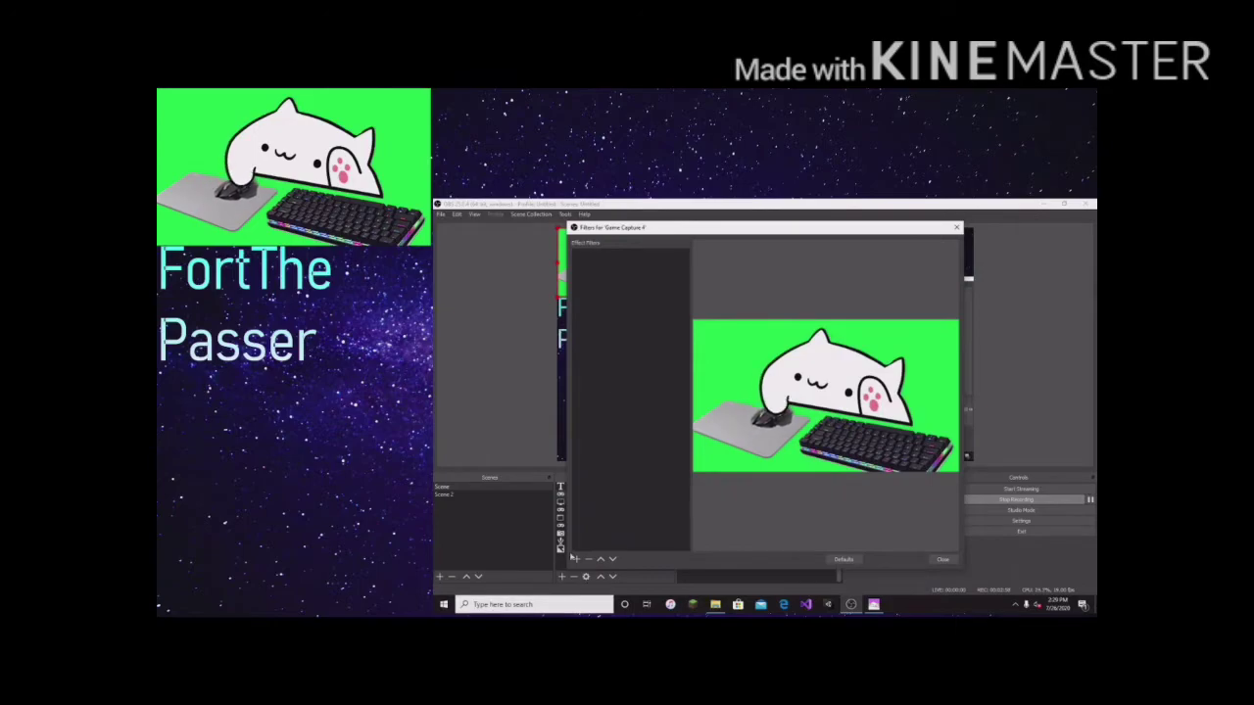
left_click(576, 559)
left_click(627, 412)
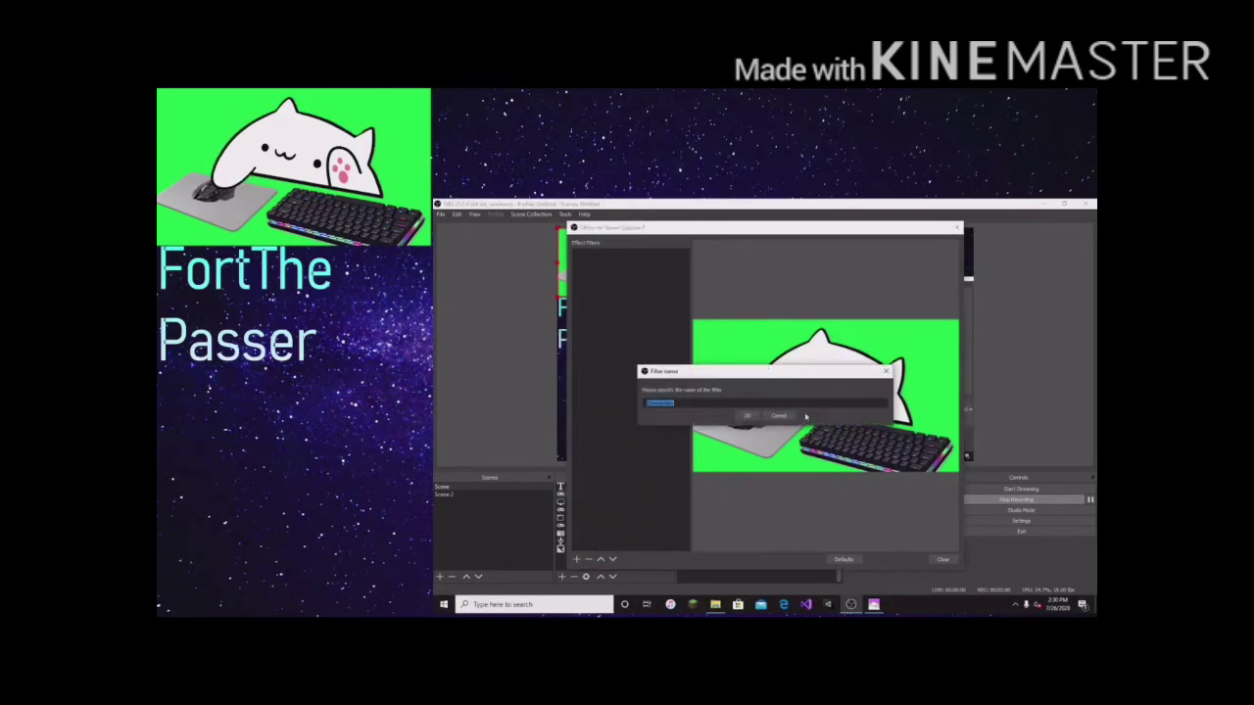
left_click(752, 417)
left_click(577, 559)
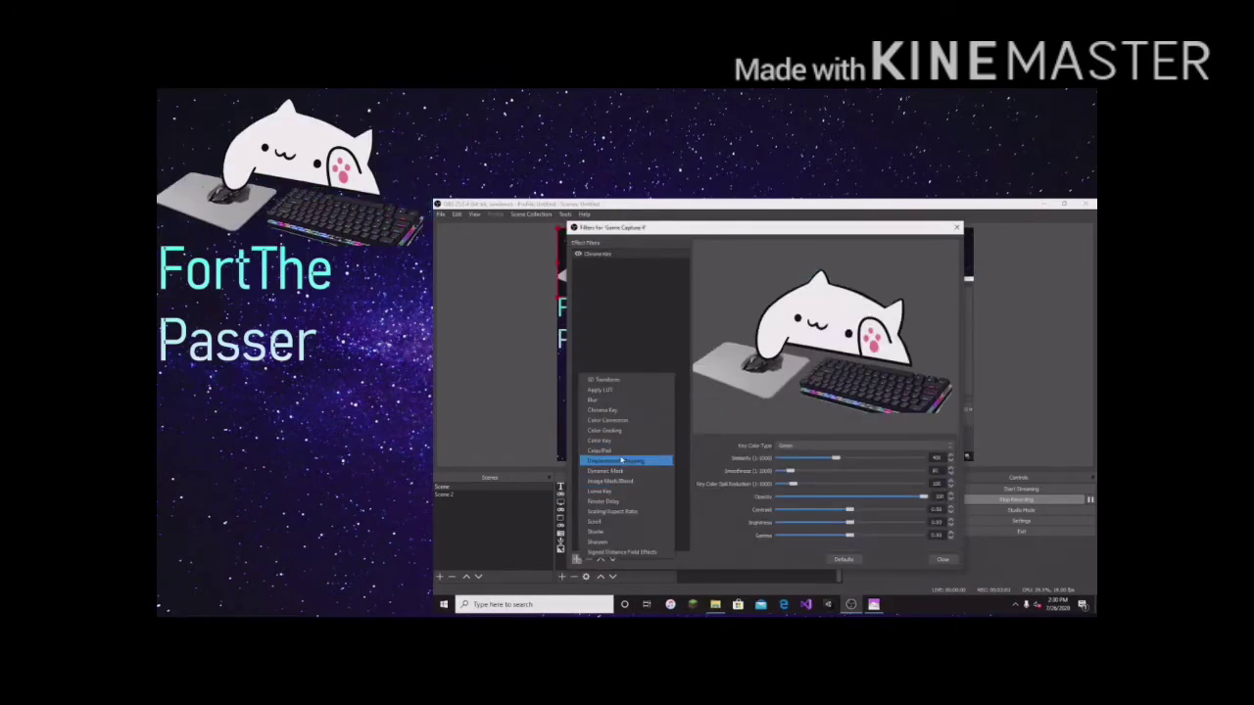
left_click(618, 442)
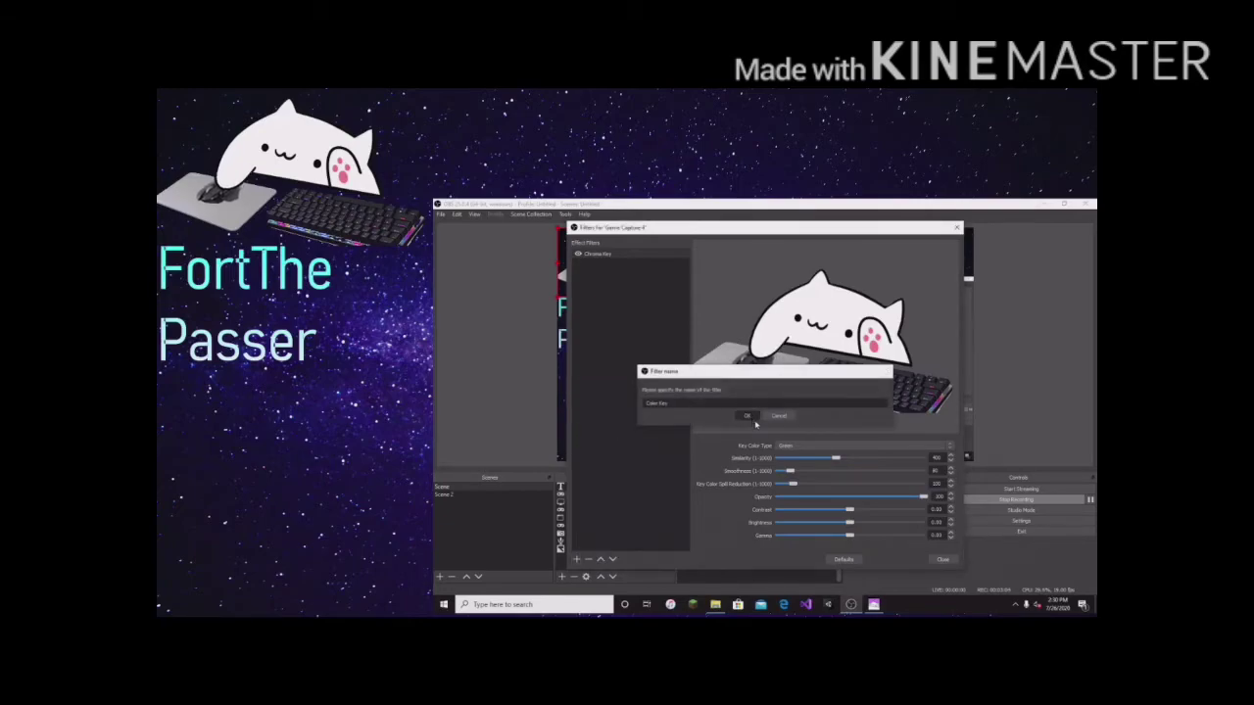
left_click(753, 416)
left_click(943, 559)
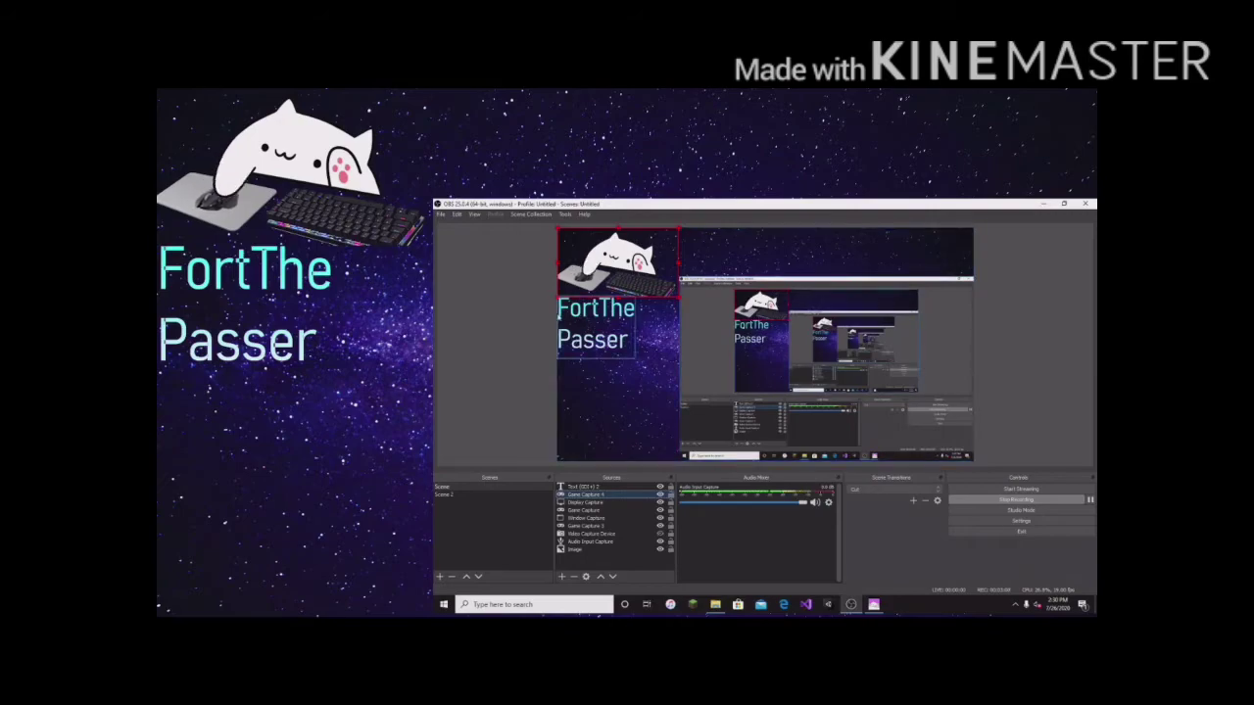
left_click(683, 315)
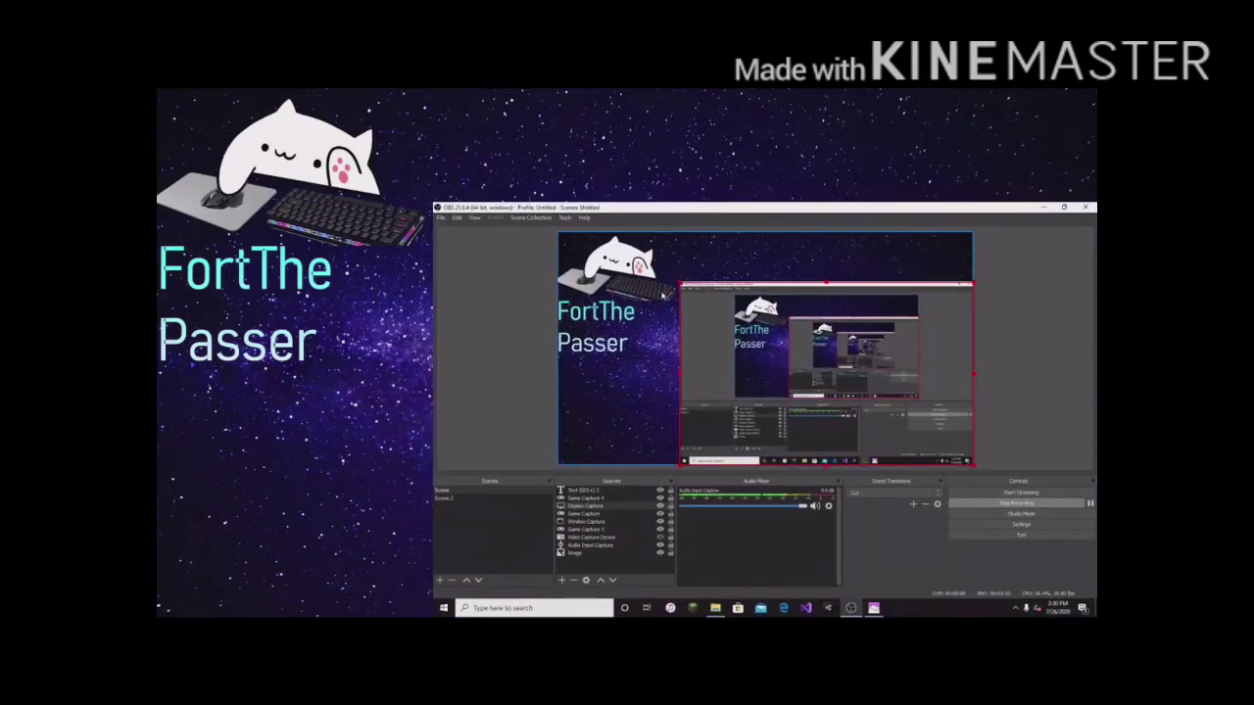
Deselect the display capture and switch to the Bongo Cat window from the taskbar.
left_click(488, 366)
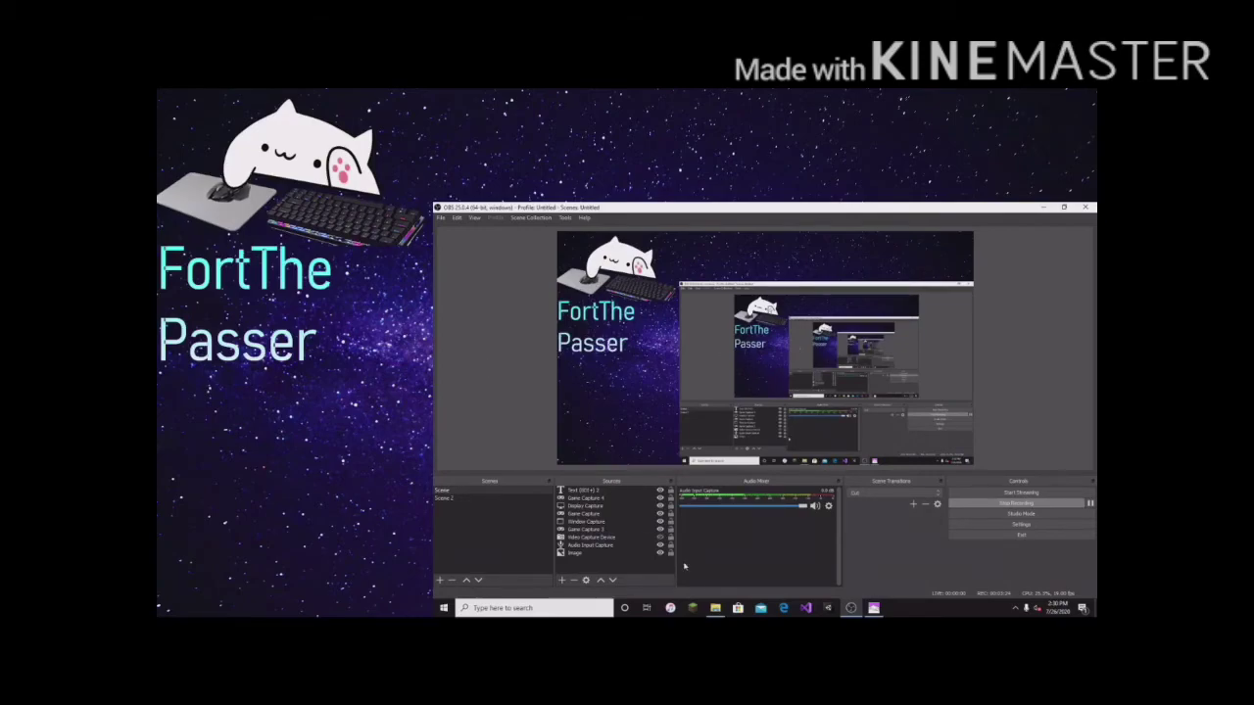
left_click(873, 608)
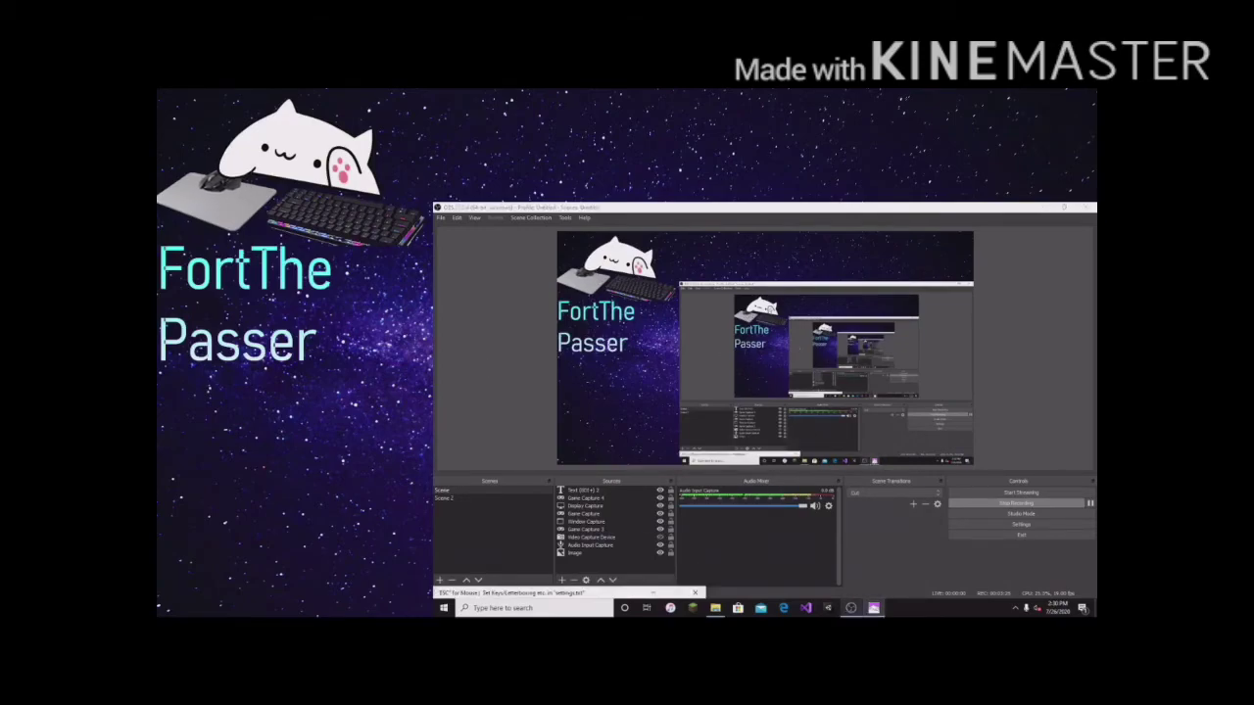
left_click(851, 608)
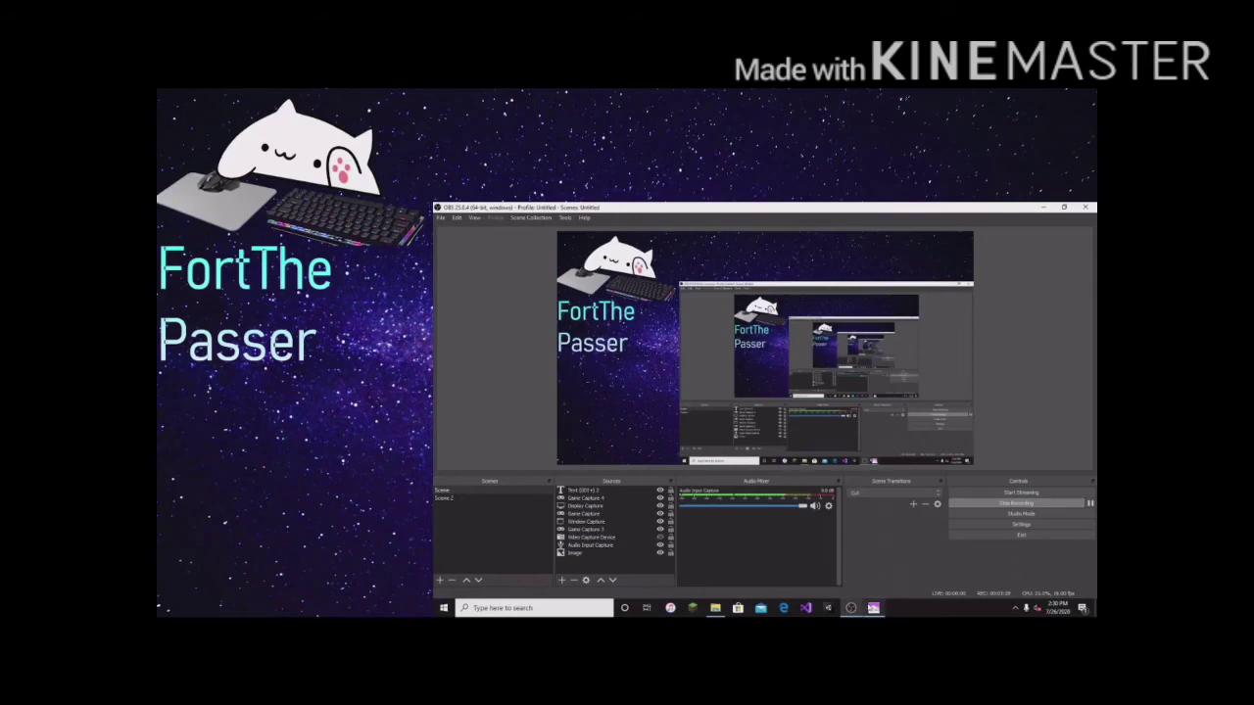
left_click(873, 609)
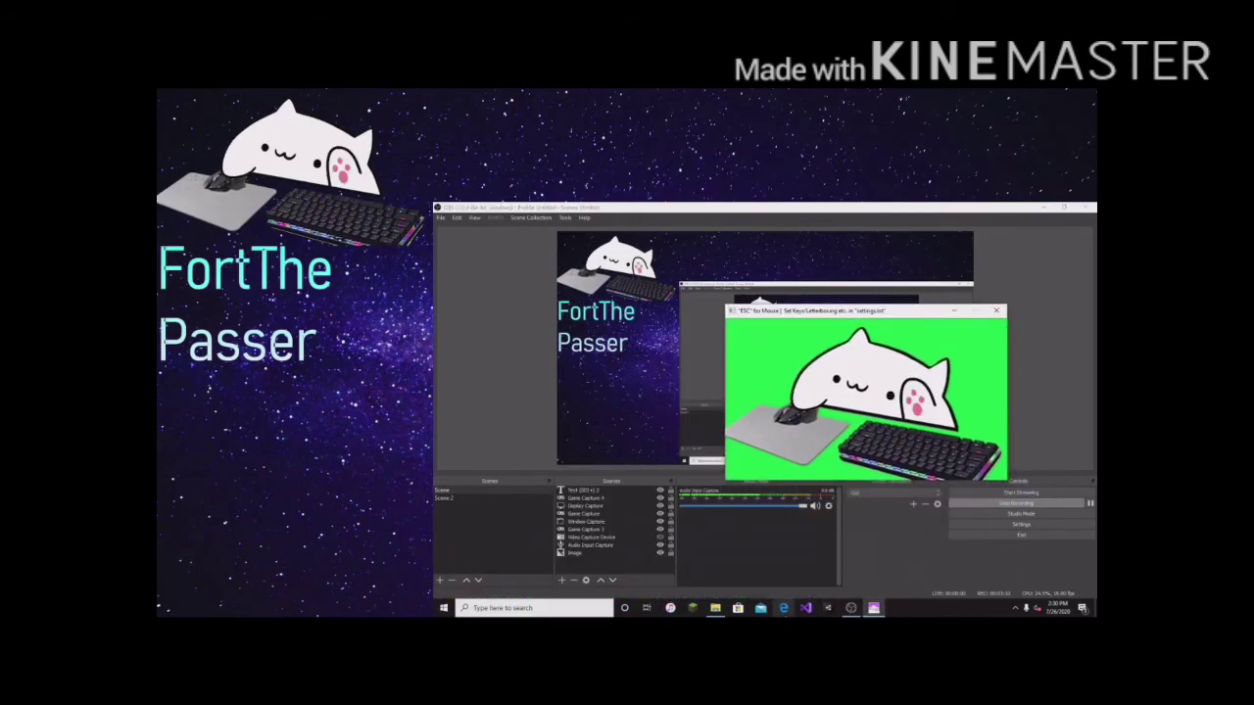
Open the Bongo Cat image folder, hide the Bongo Cat window, and close the folder.
left_click(719, 610)
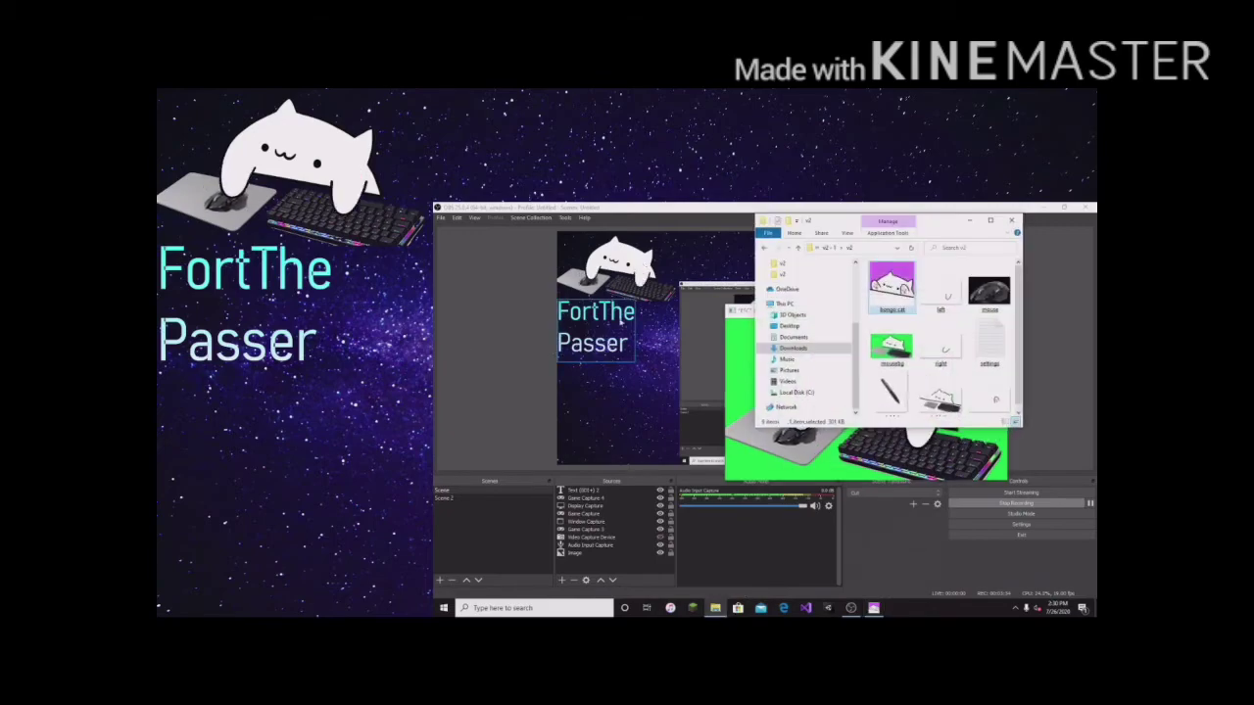
left_click(850, 467)
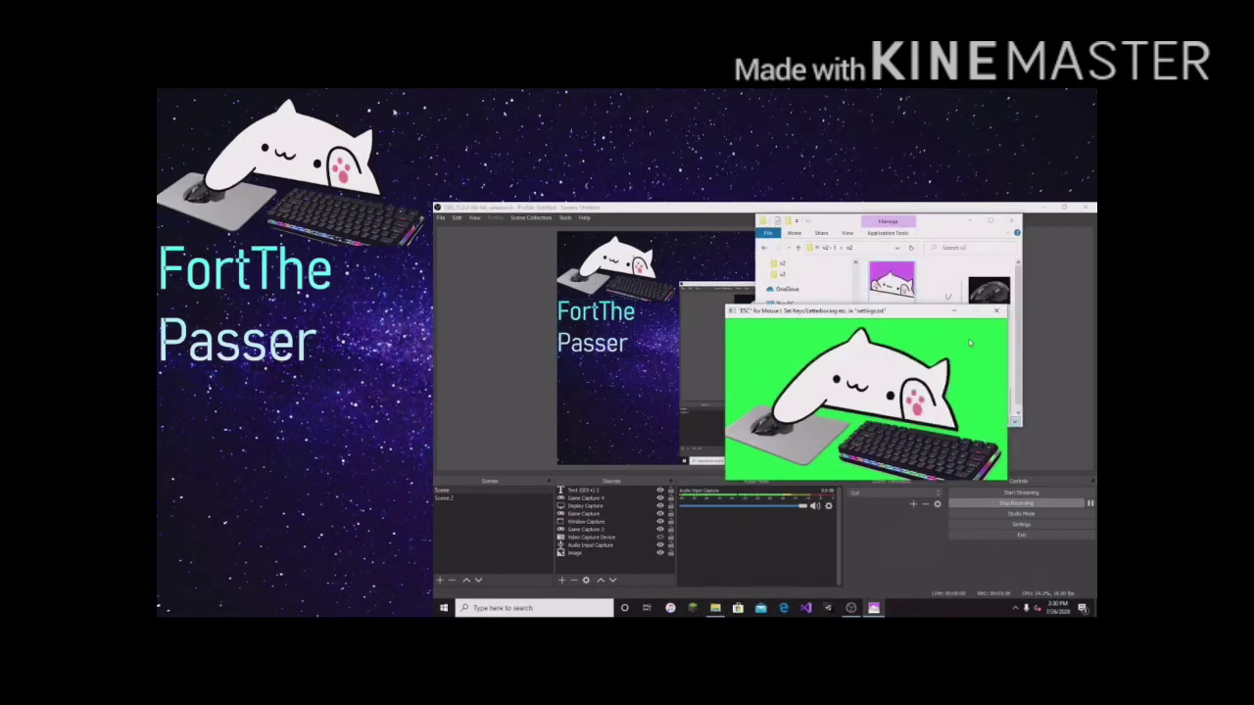
left_click(996, 311)
left_click(981, 221)
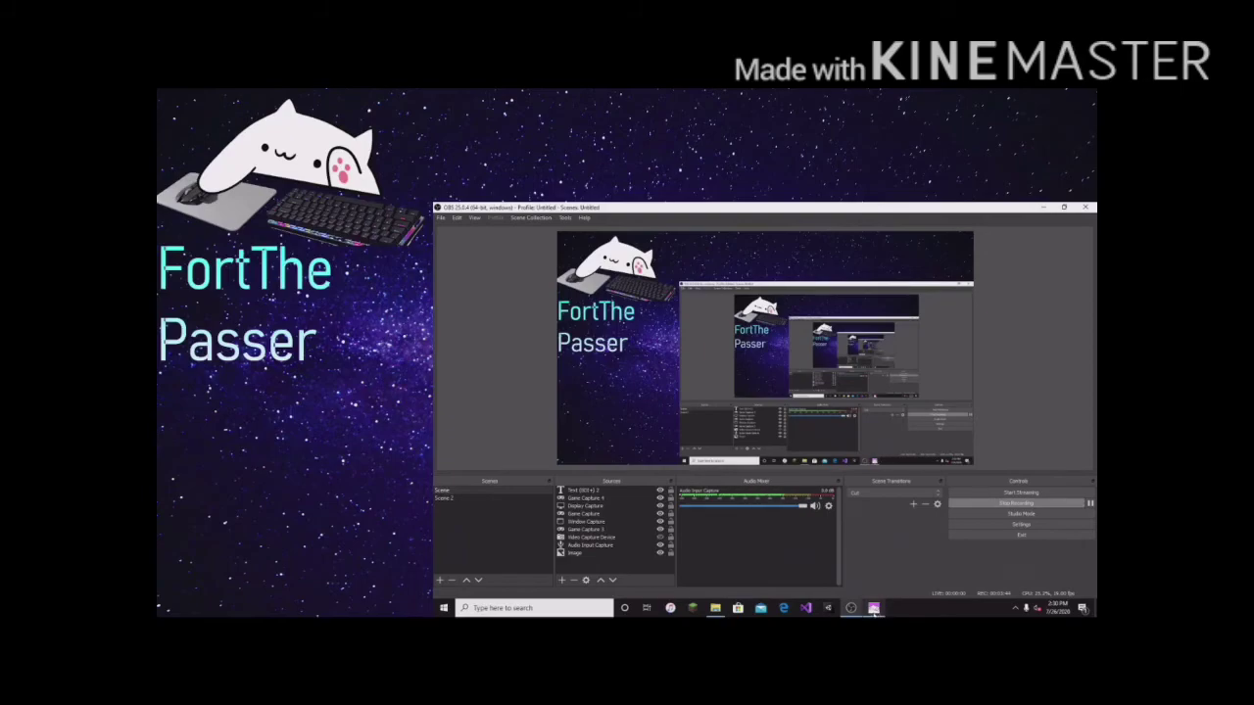
Toggle the Bongo Cat window, return to OBS, and select the nested display capture in the preview.
left_click(873, 608)
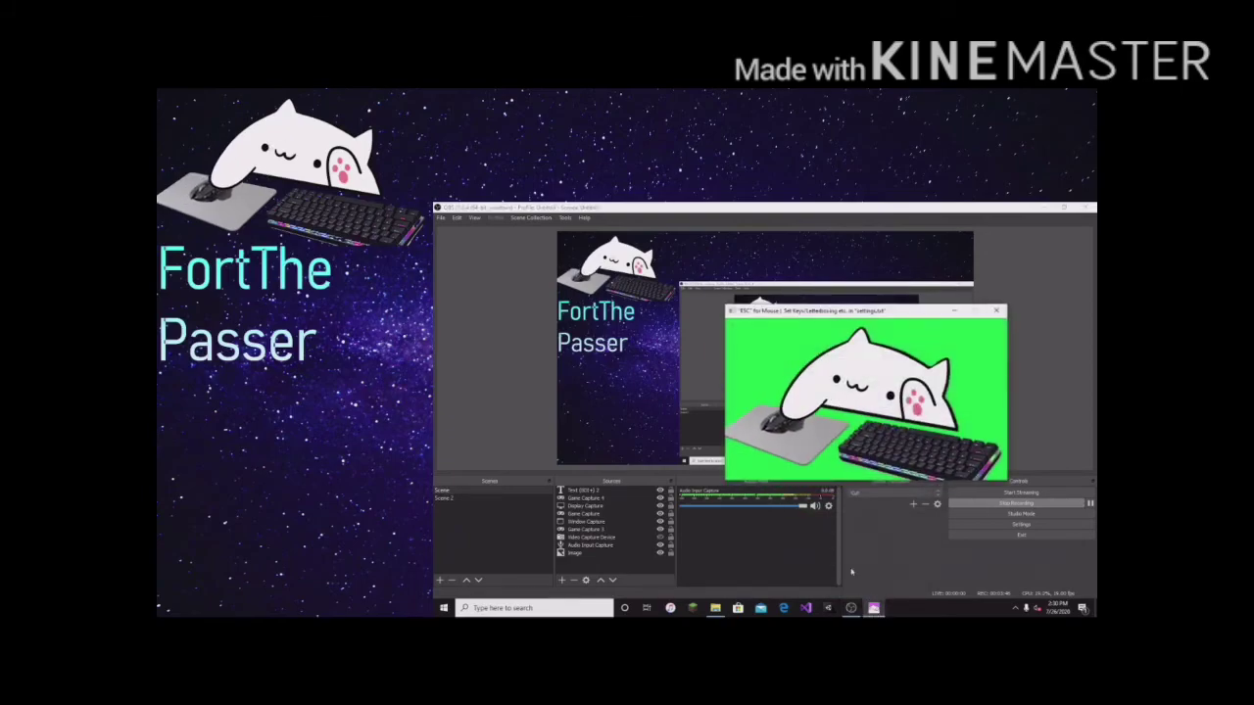
left_click(880, 547)
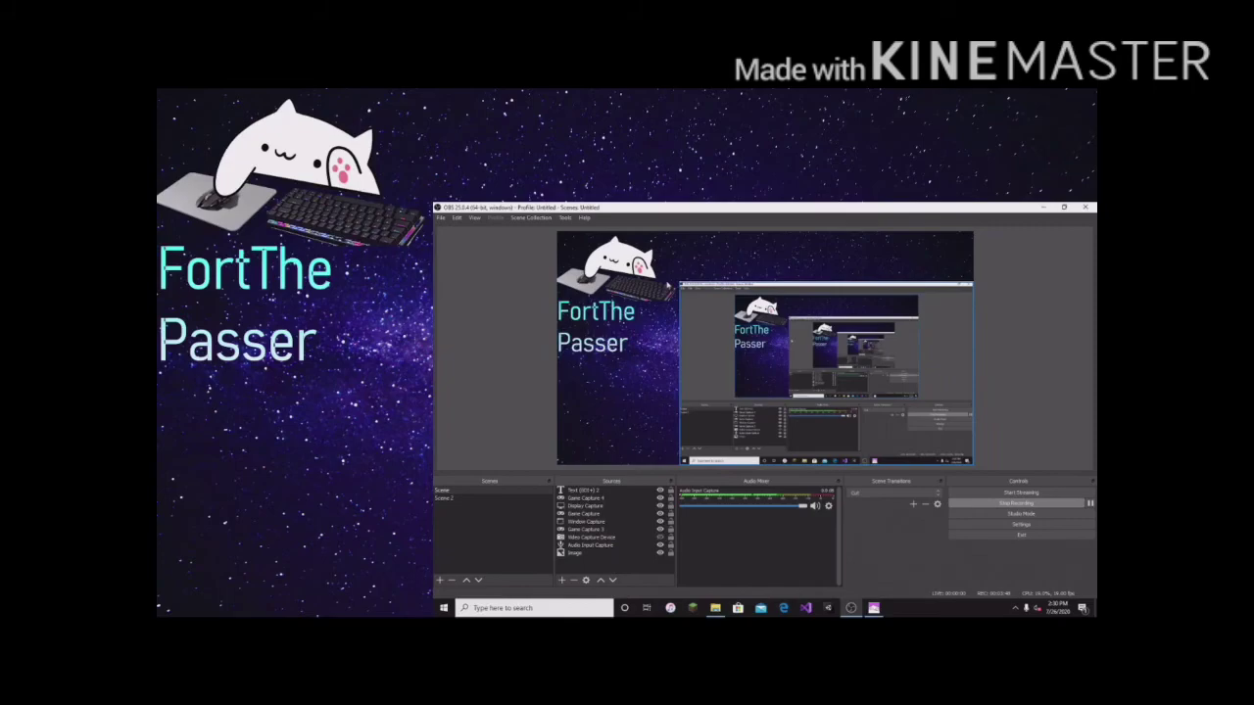
left_click(873, 608)
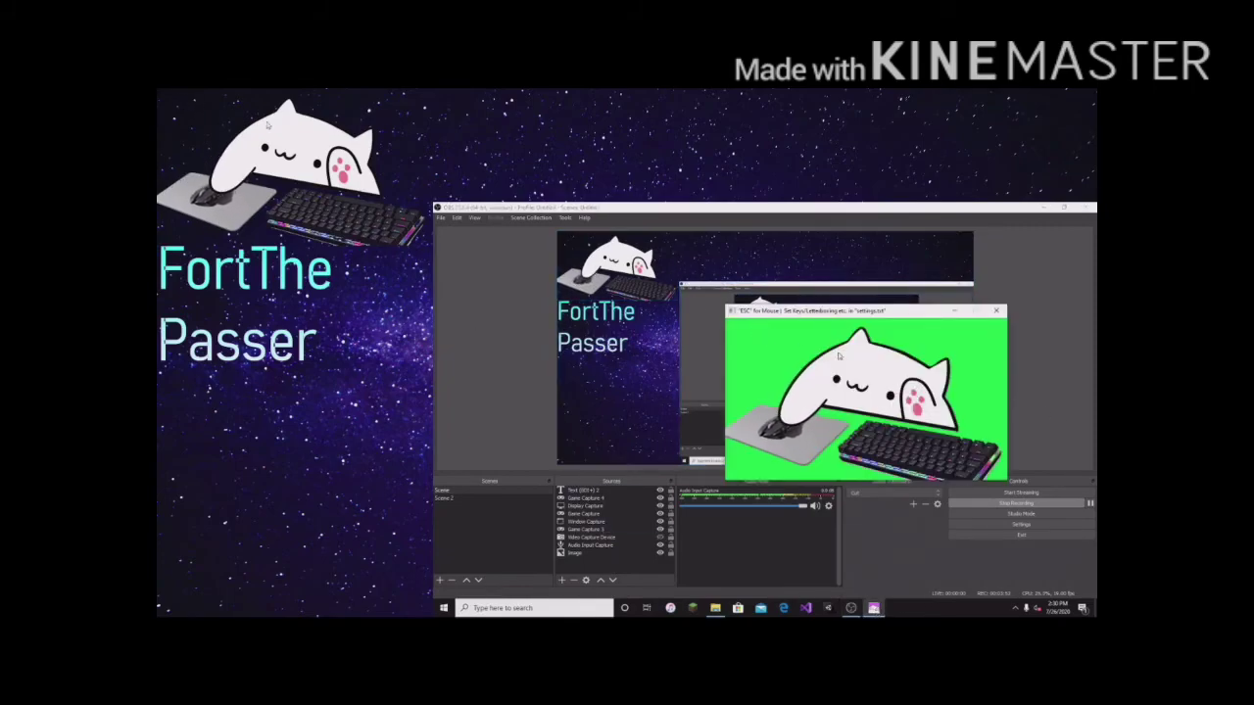
left_click(1026, 512)
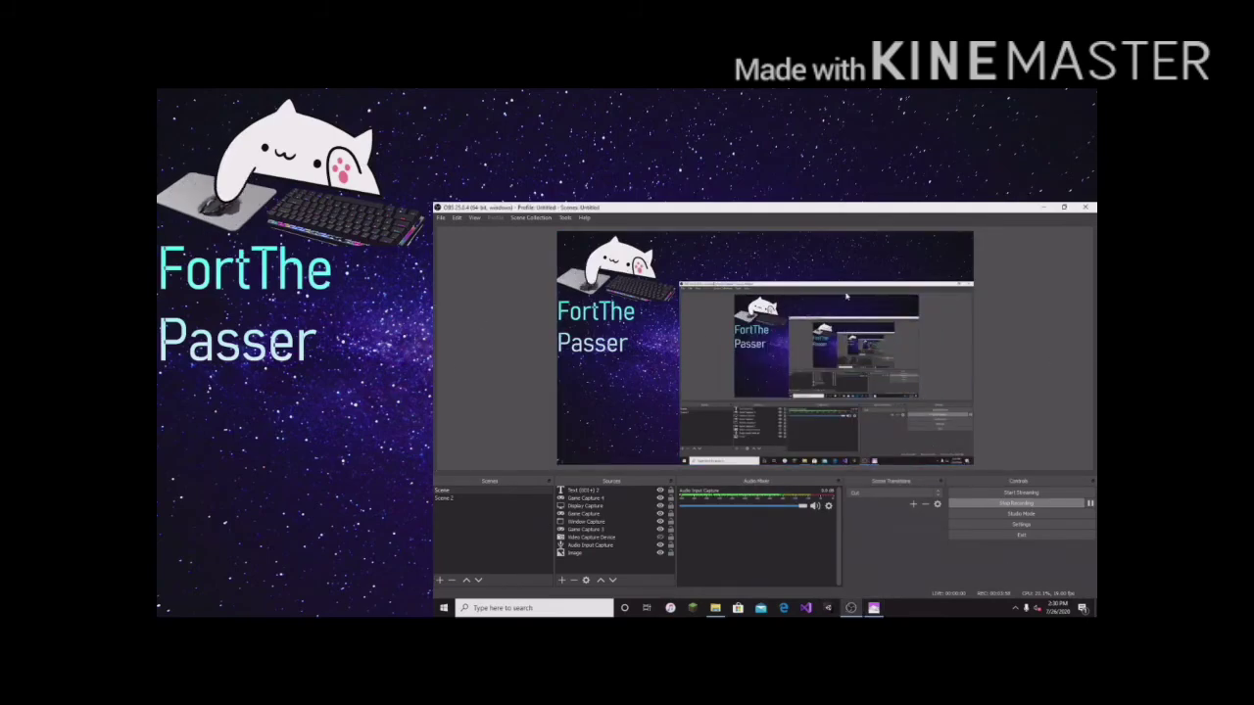
left_click(791, 390)
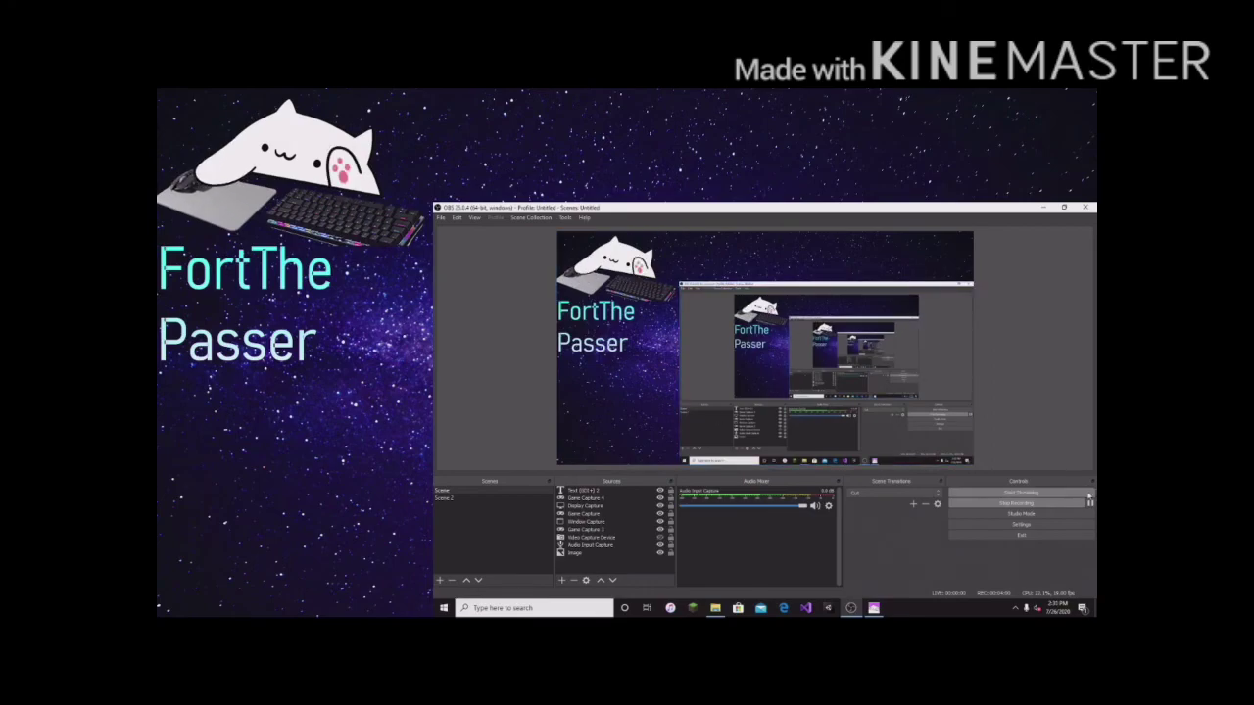